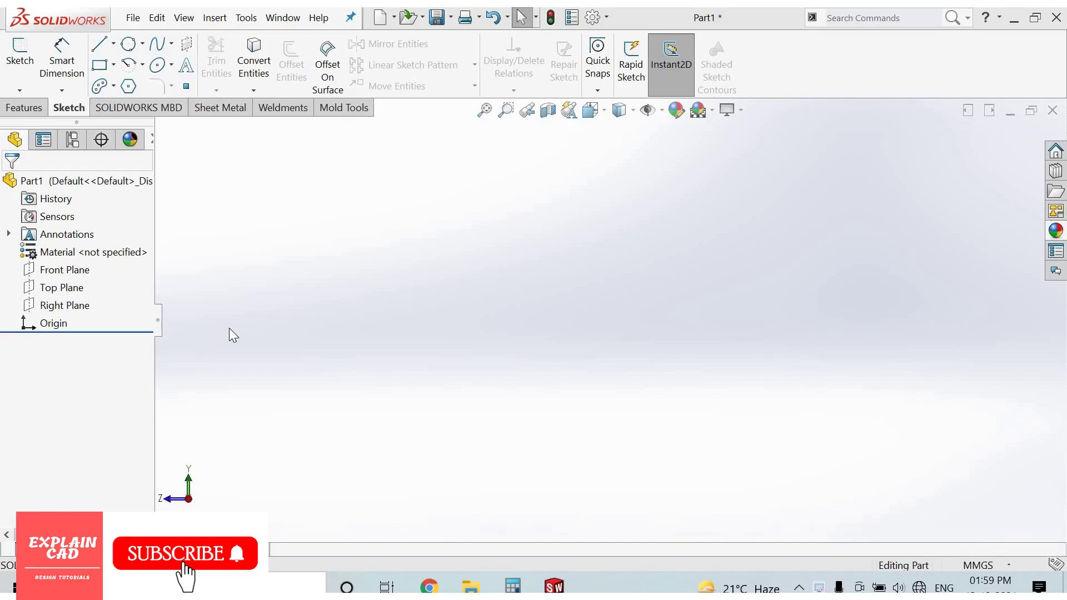
Step: Start a sketch on the Front Plane and draw a quarter-circle centerpoint arc centred on the origin, from directly above it to its right side
click(91, 268)
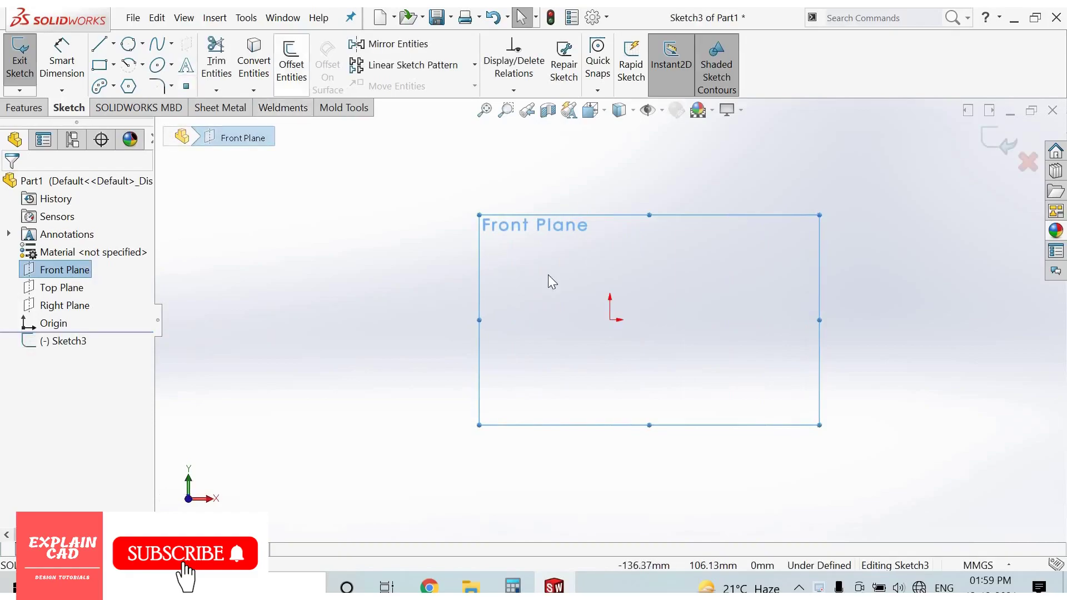
click(142, 65)
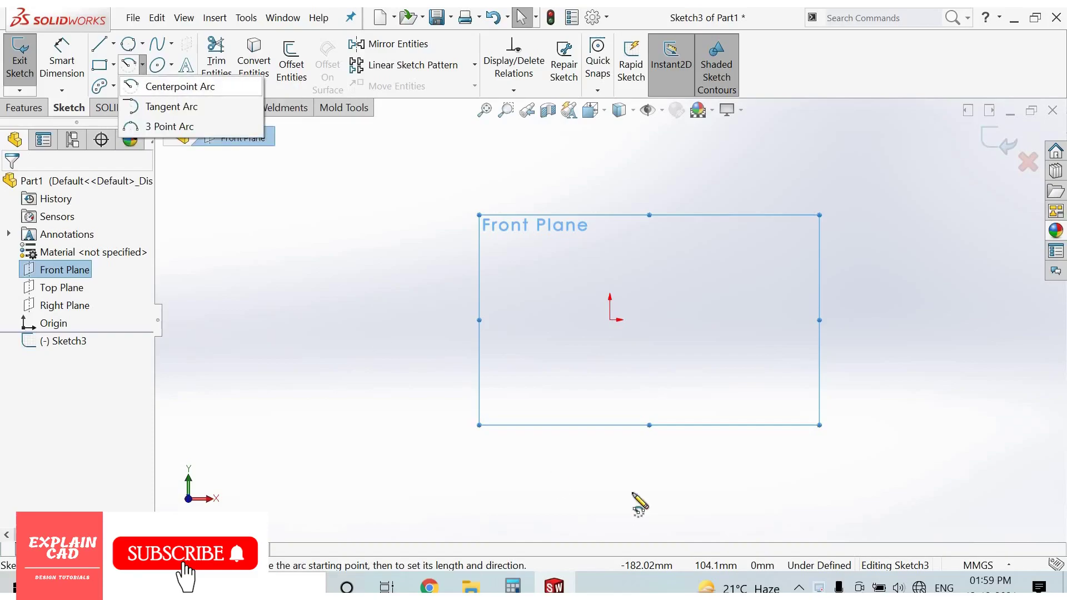
click(610, 320)
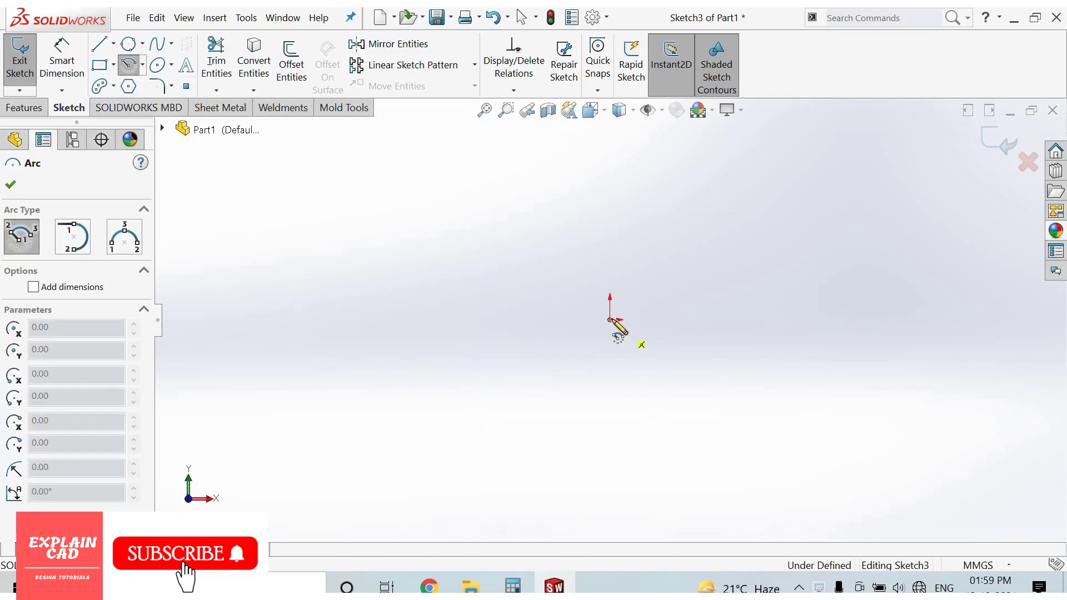
click(618, 238)
click(693, 320)
right_click(742, 272)
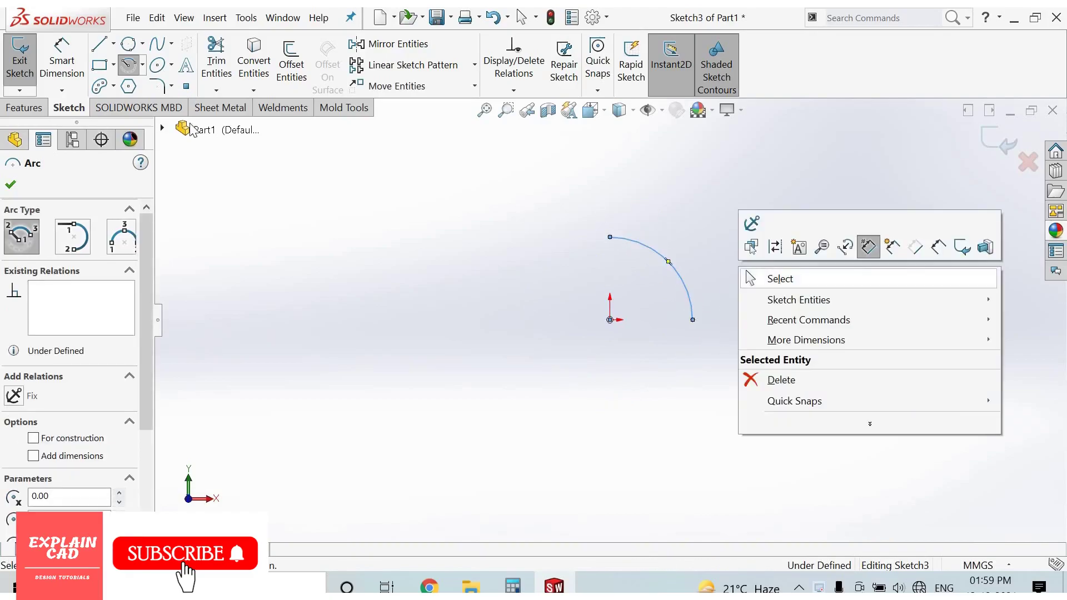
key(Escape)
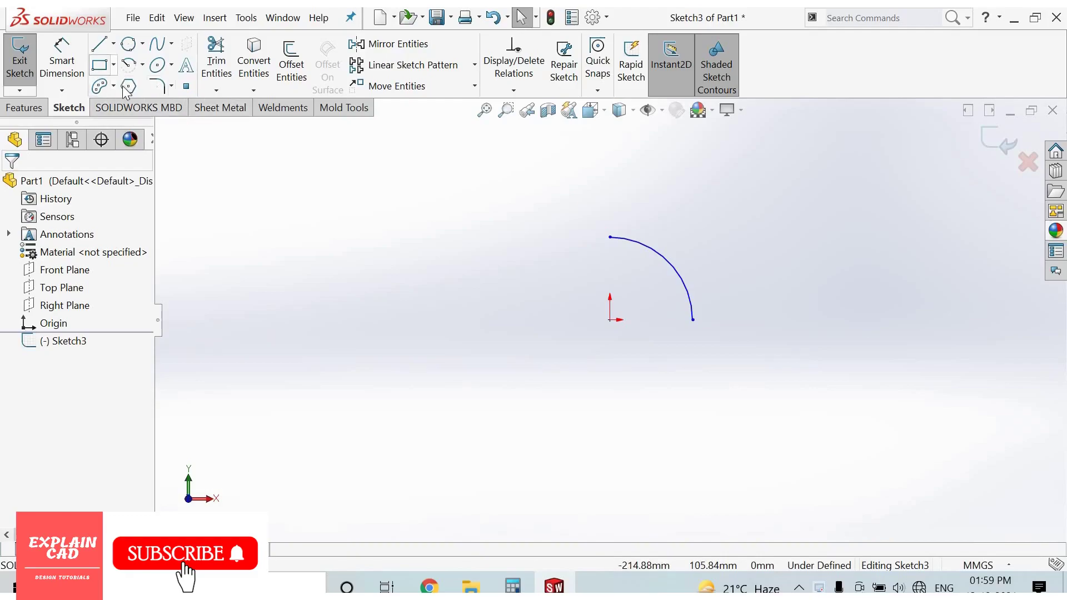
Step: Sketch a corner rectangle about 104 mm wide and 60 mm high to the left of the origin
click(113, 65)
click(150, 84)
click(307, 244)
click(505, 362)
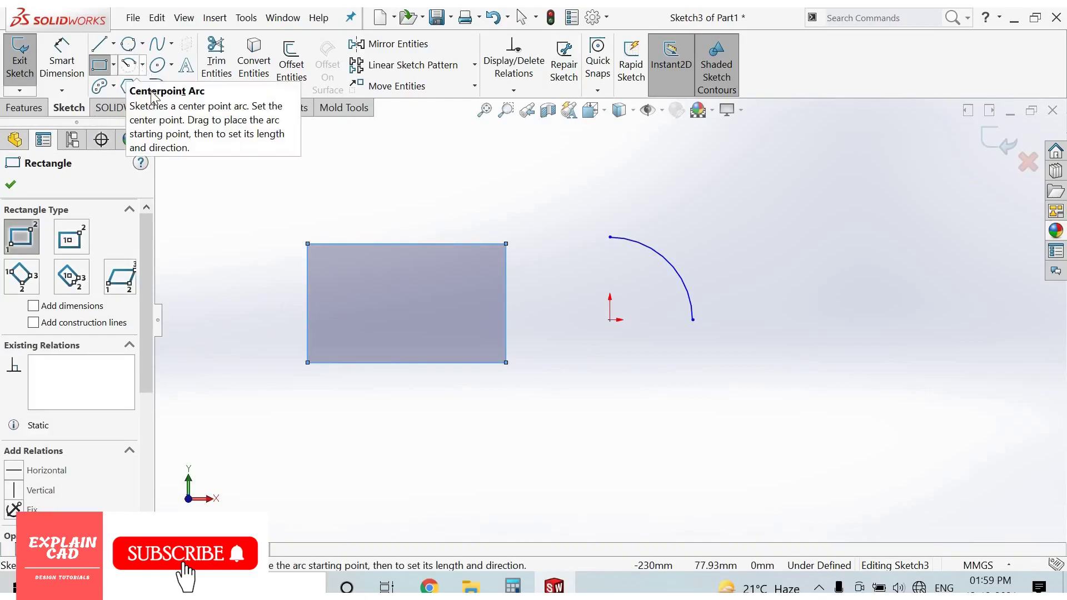
Step: Draw a semicircular centerpoint arc of about 52 mm radius above the rectangle, centred on its upper edge's midpoint and ending at both upper corners
click(143, 65)
click(180, 86)
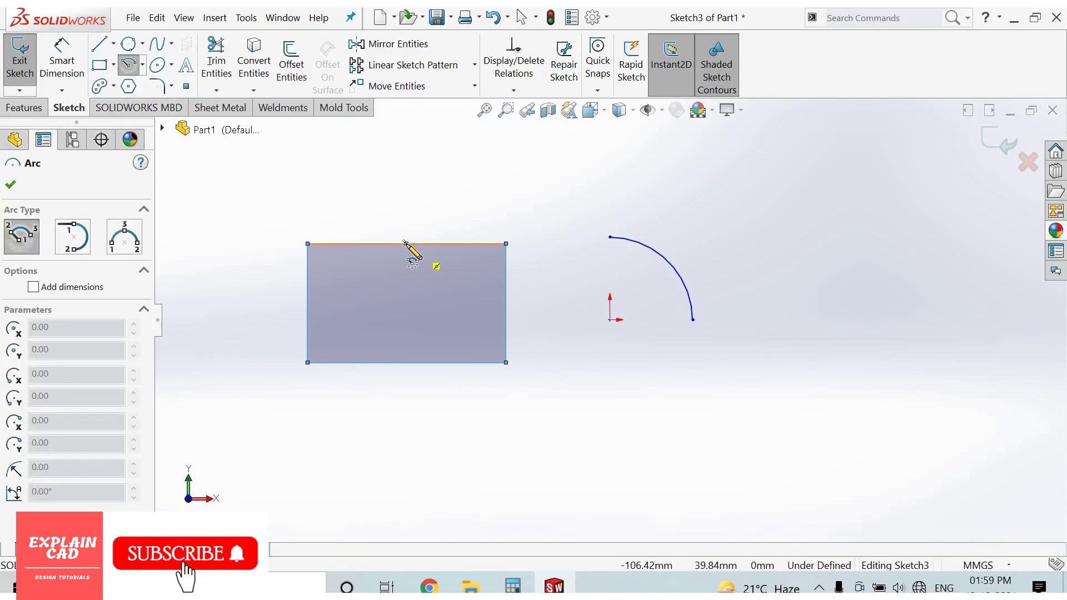
click(406, 243)
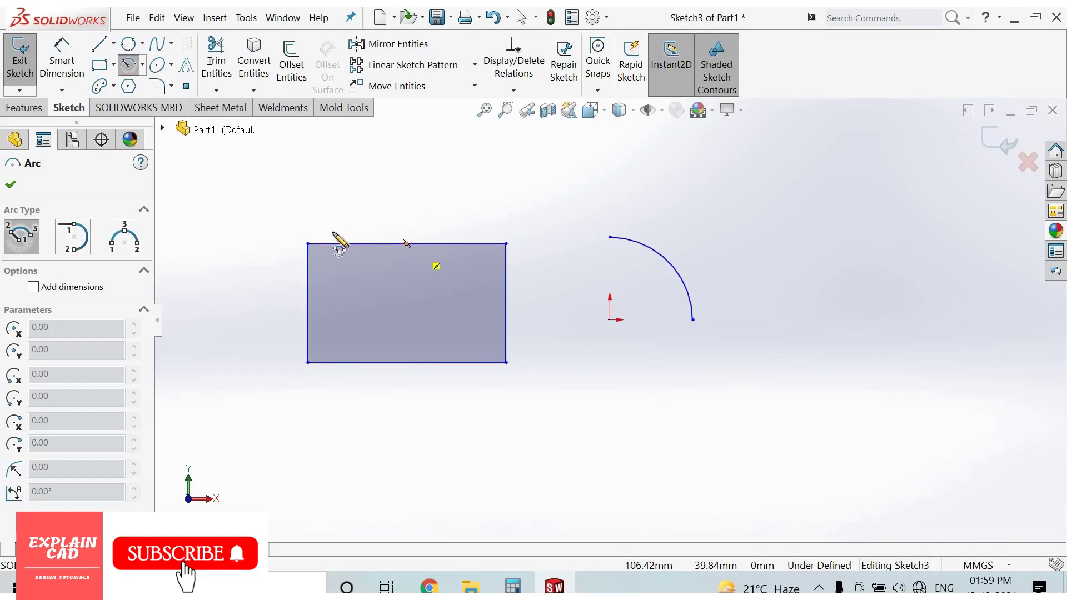
click(308, 244)
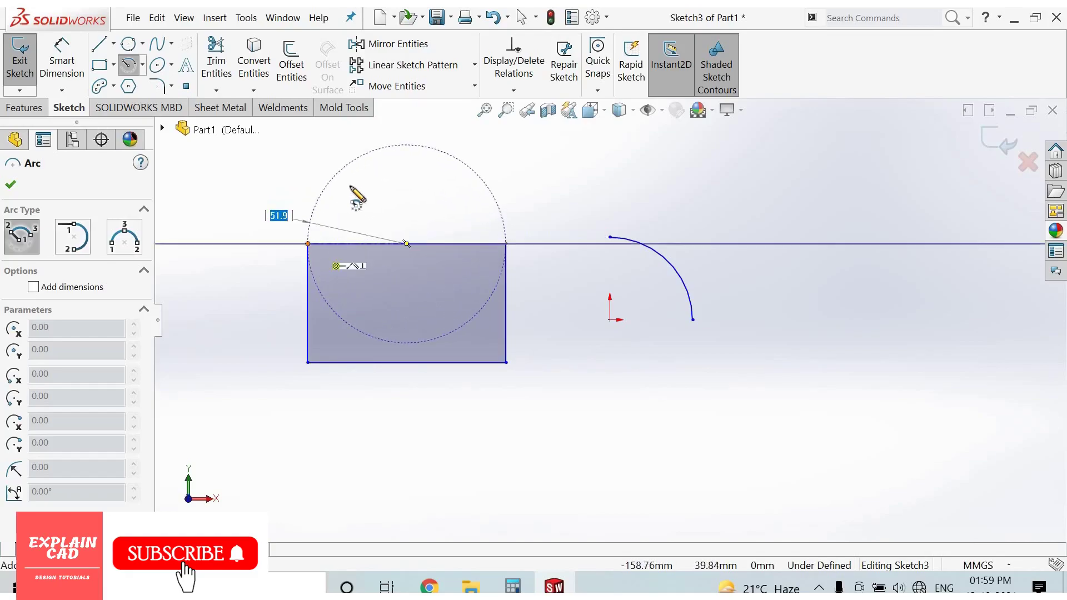
click(505, 244)
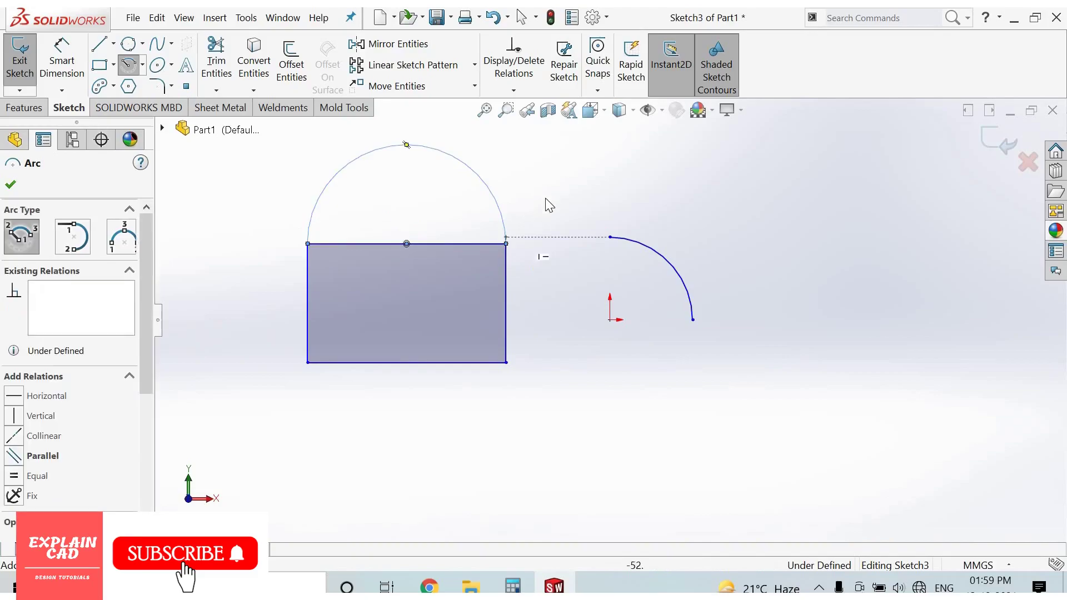
right_click(560, 210)
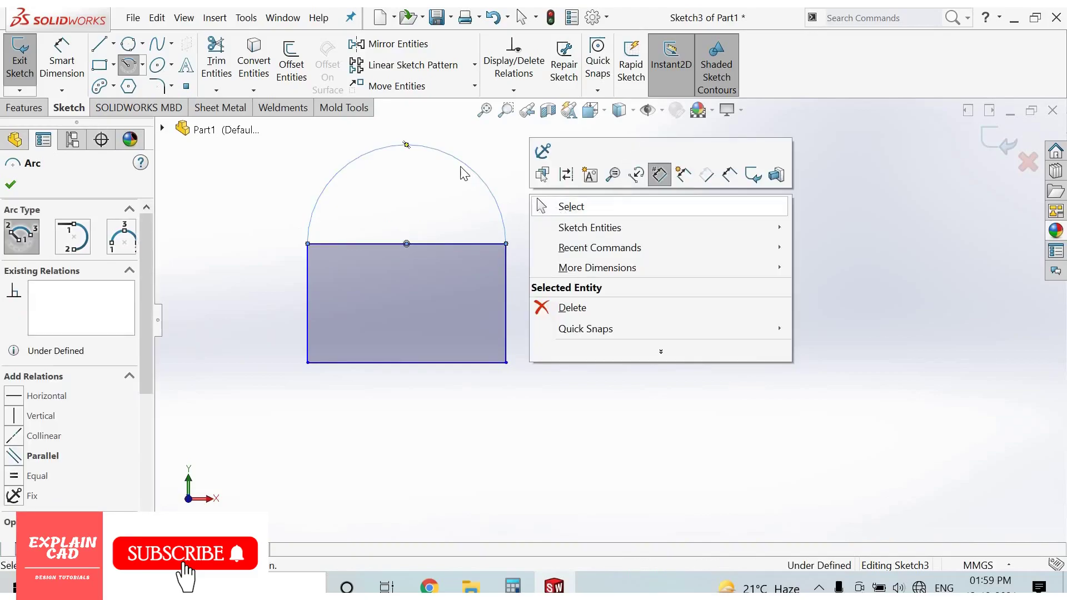
key(Escape)
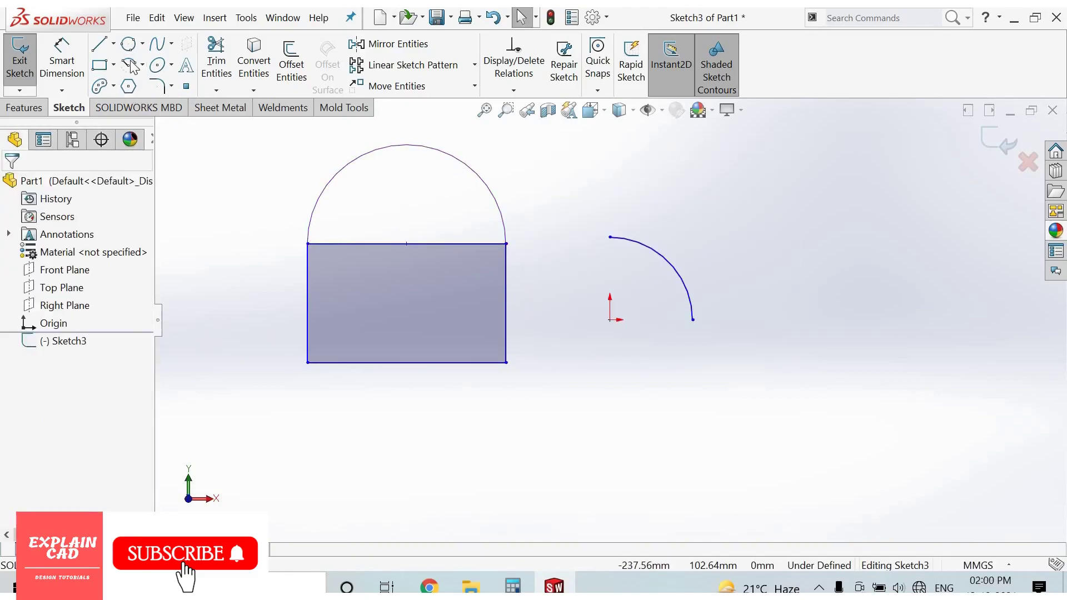
Step: Draw a matching semicircular centerpoint arc below the rectangle, centred on its lower edge's midpoint and joining both lower corners
click(142, 66)
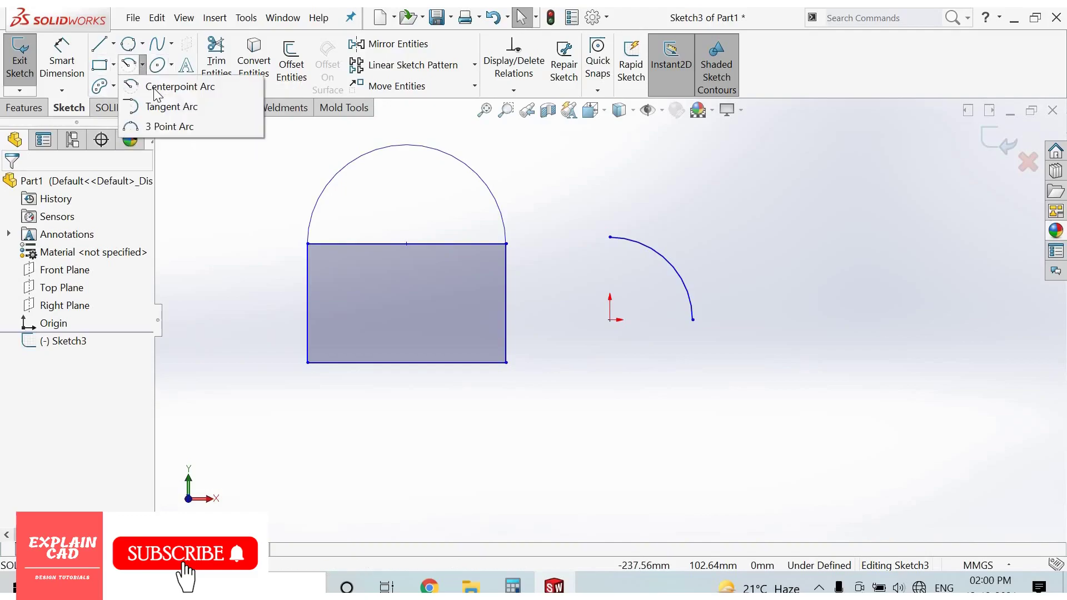
click(169, 87)
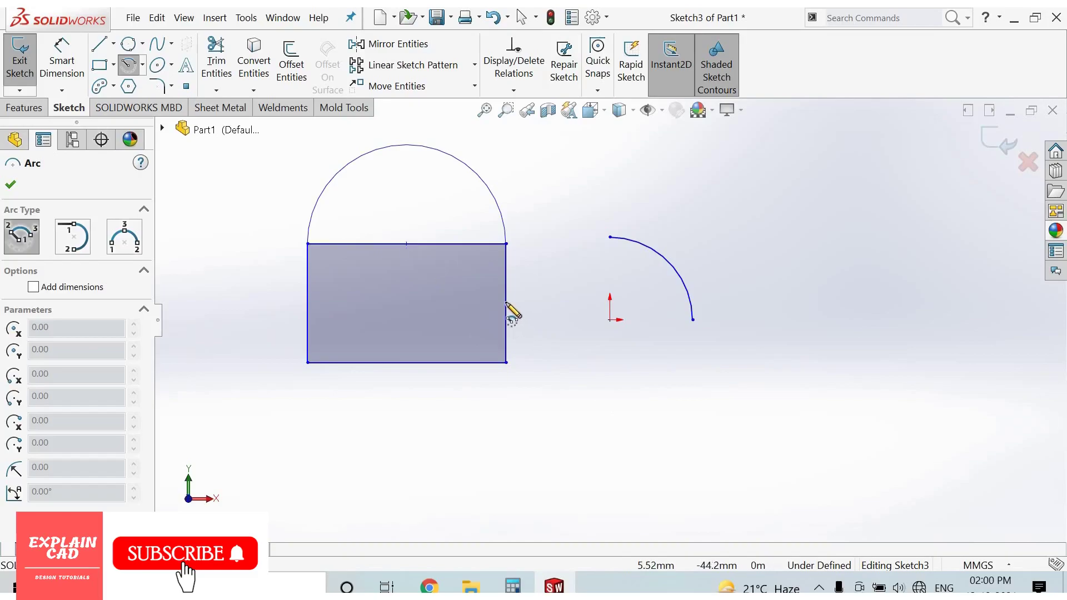
click(407, 363)
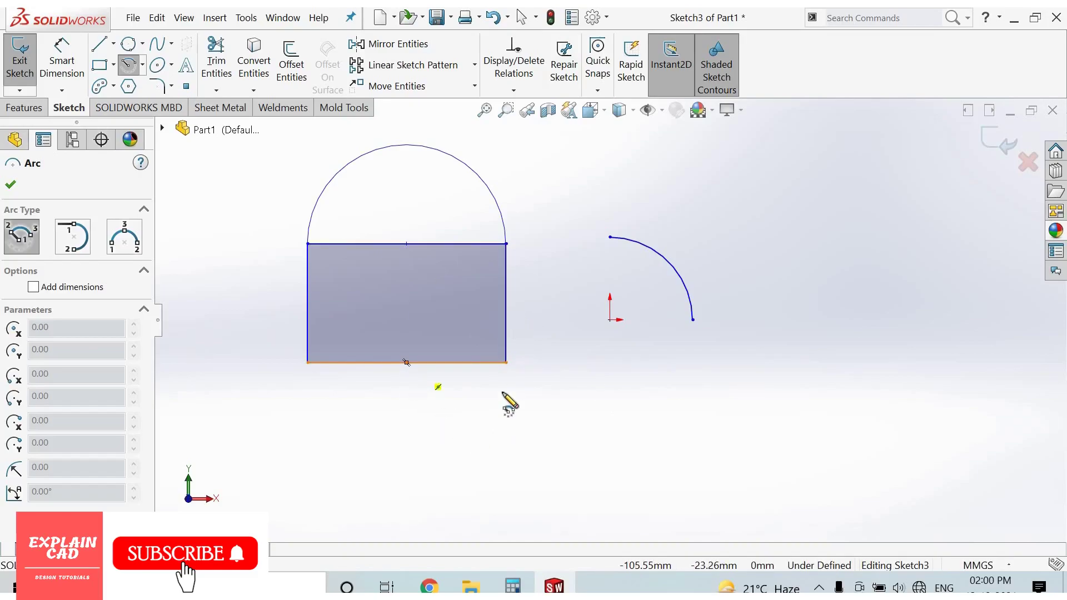
click(505, 363)
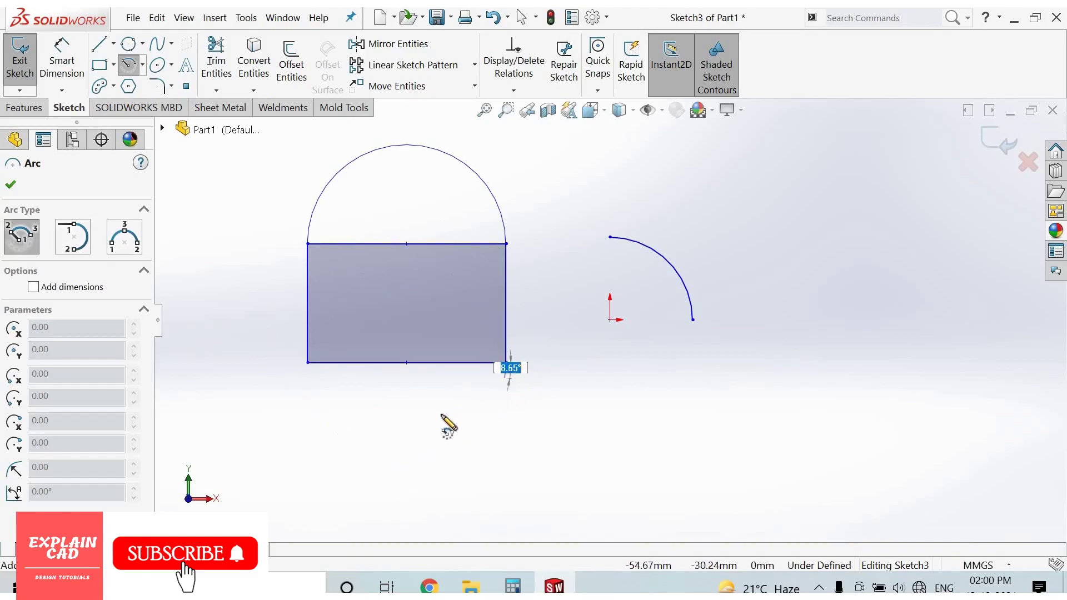
click(309, 366)
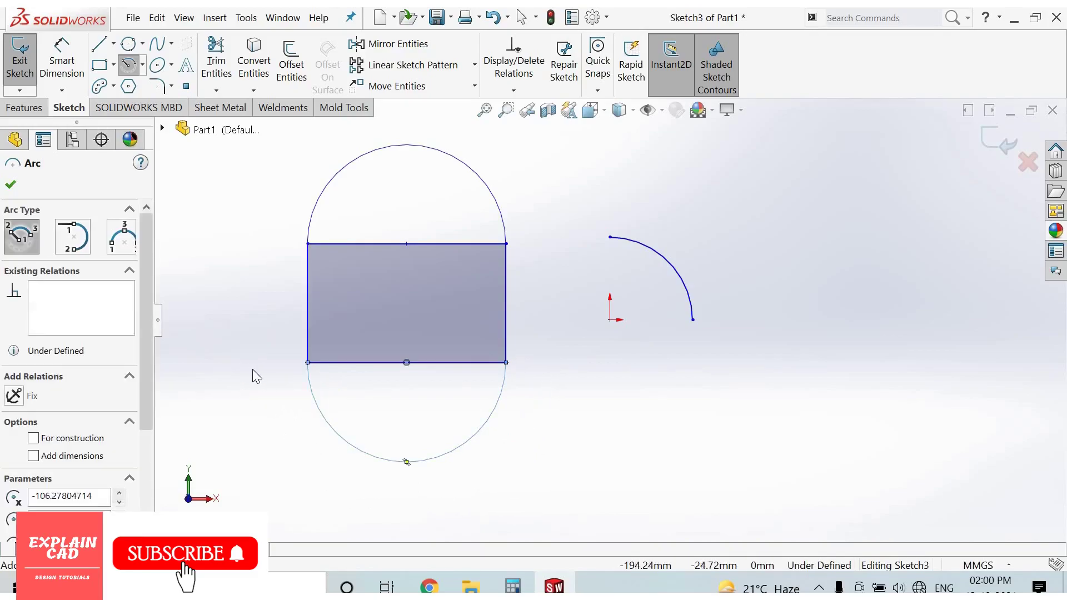
right_click(252, 369)
click(270, 381)
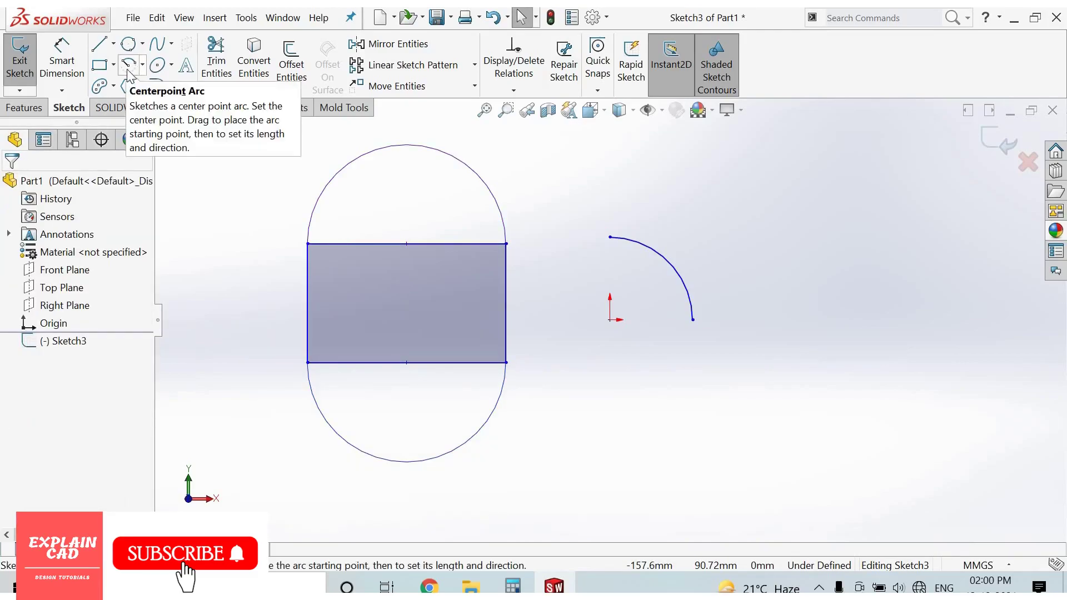
Step: Dimension the rectangle between the two semicircles as 100 mm wide and 100 mm high
click(80, 68)
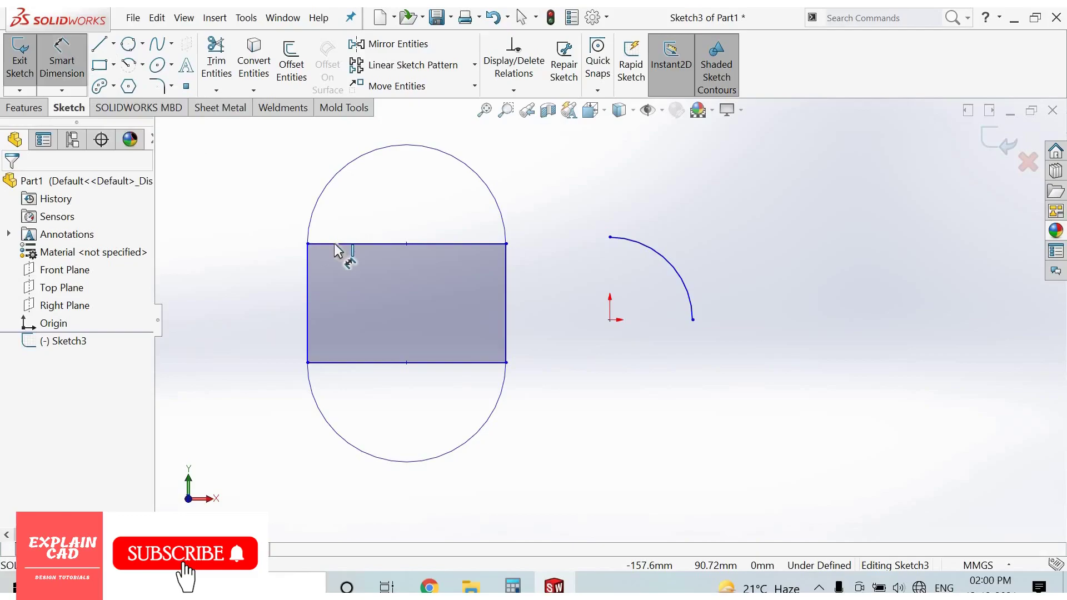
click(361, 243)
click(362, 211)
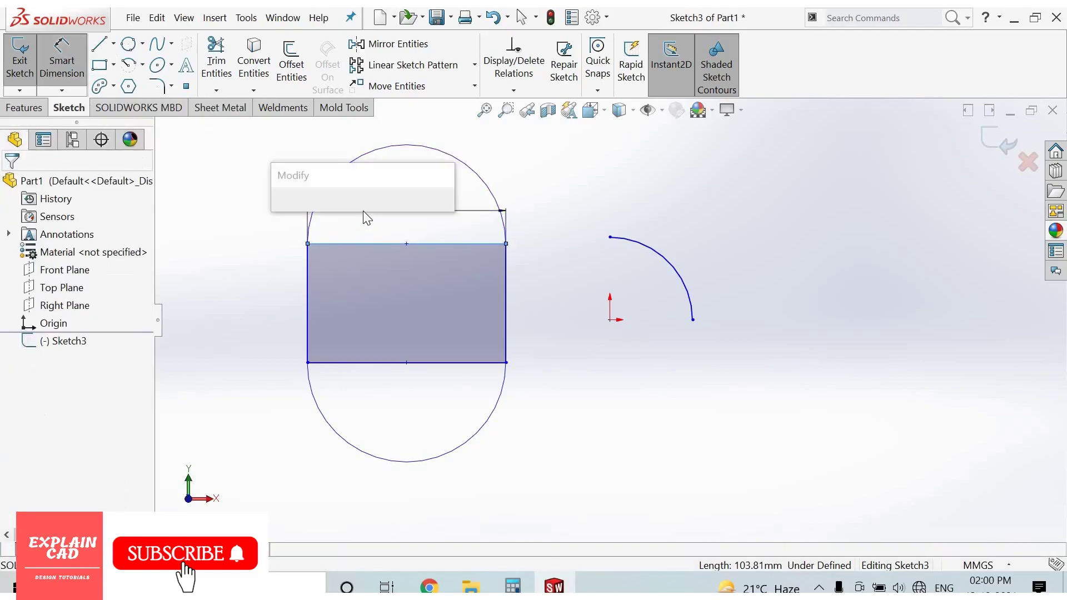
text(100)
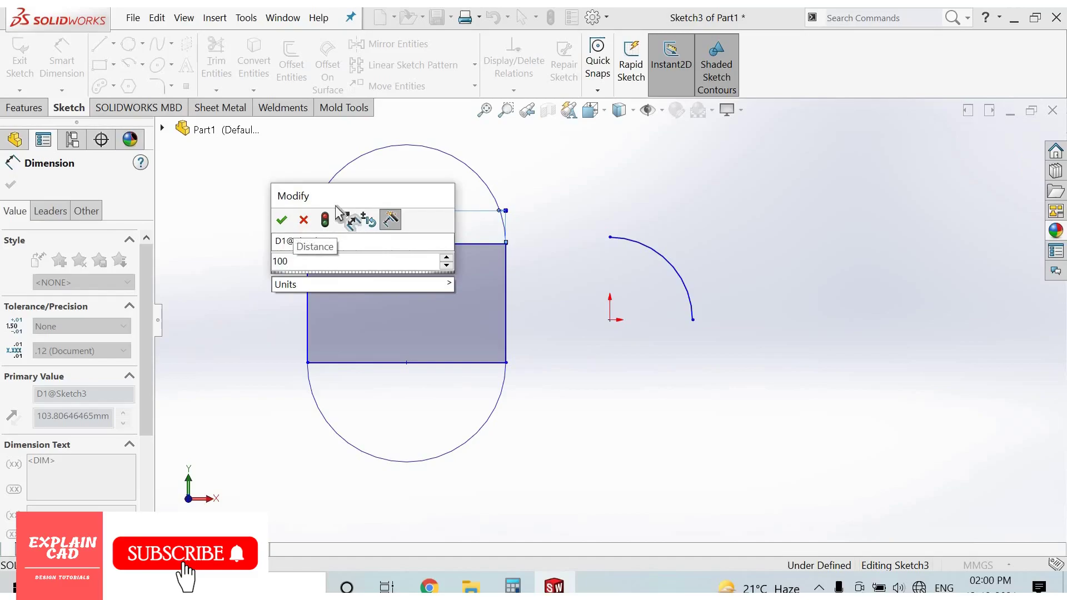
key(Return)
click(308, 318)
click(263, 318)
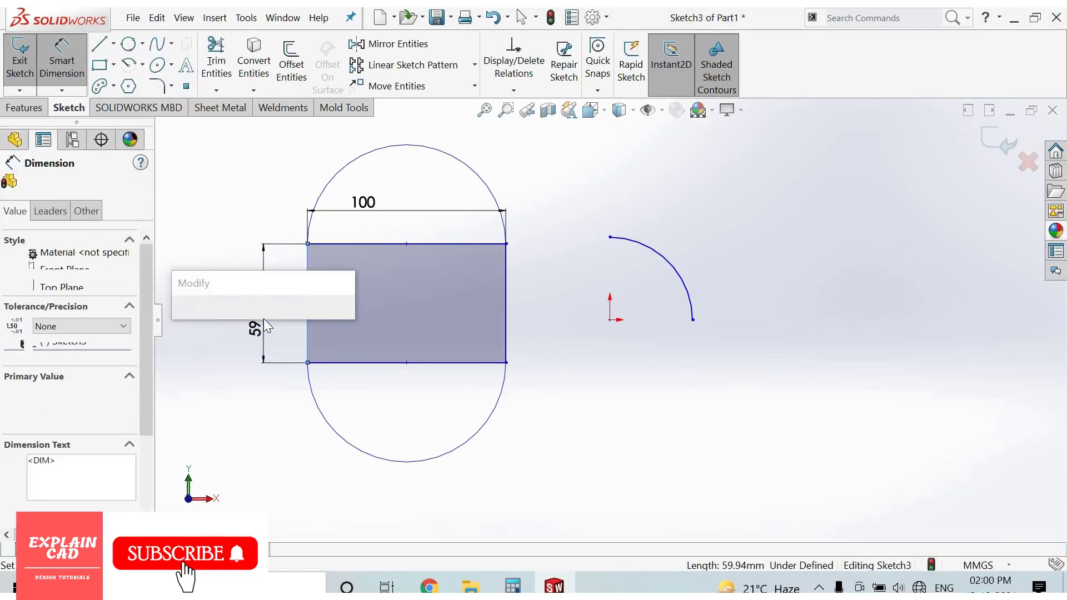
text(100)
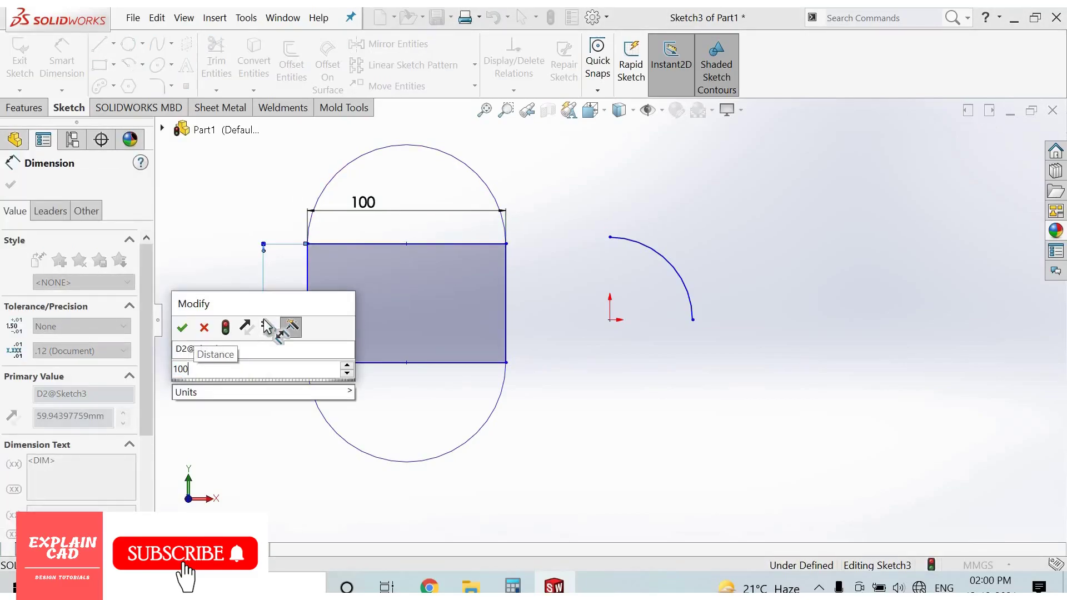
key(Return)
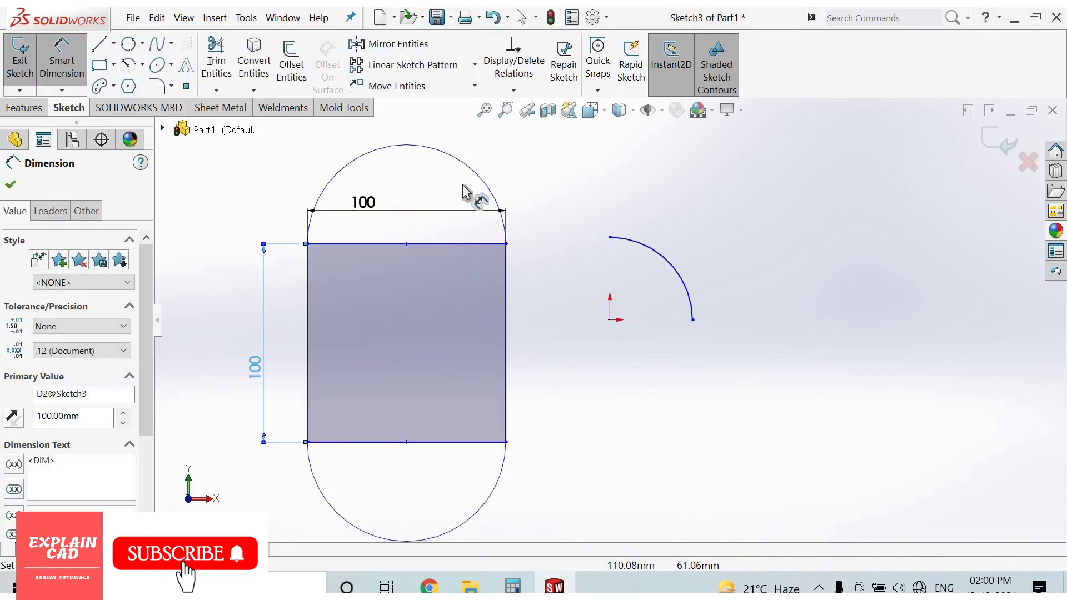
Step: Try to dimension the radius of the semicircular arc above the rectangle
click(468, 196)
click(455, 183)
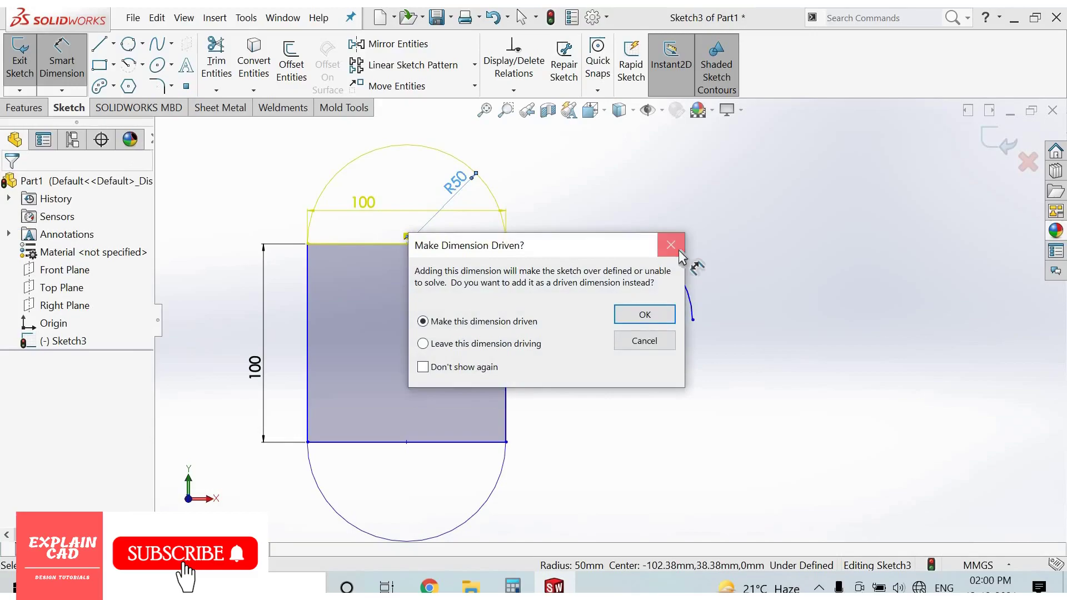
click(678, 249)
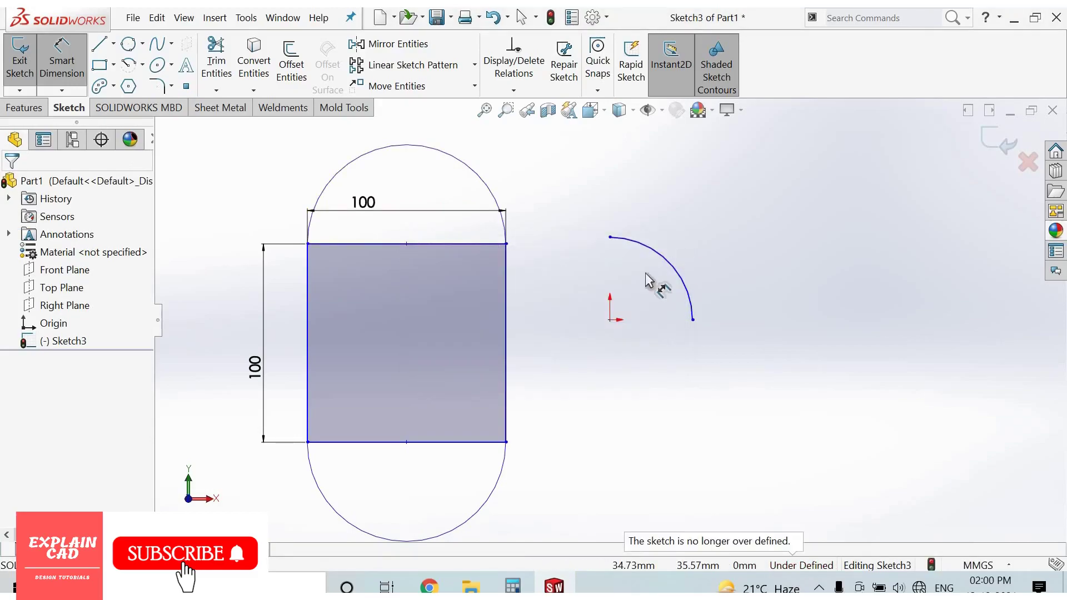
right_click(781, 234)
click(86, 75)
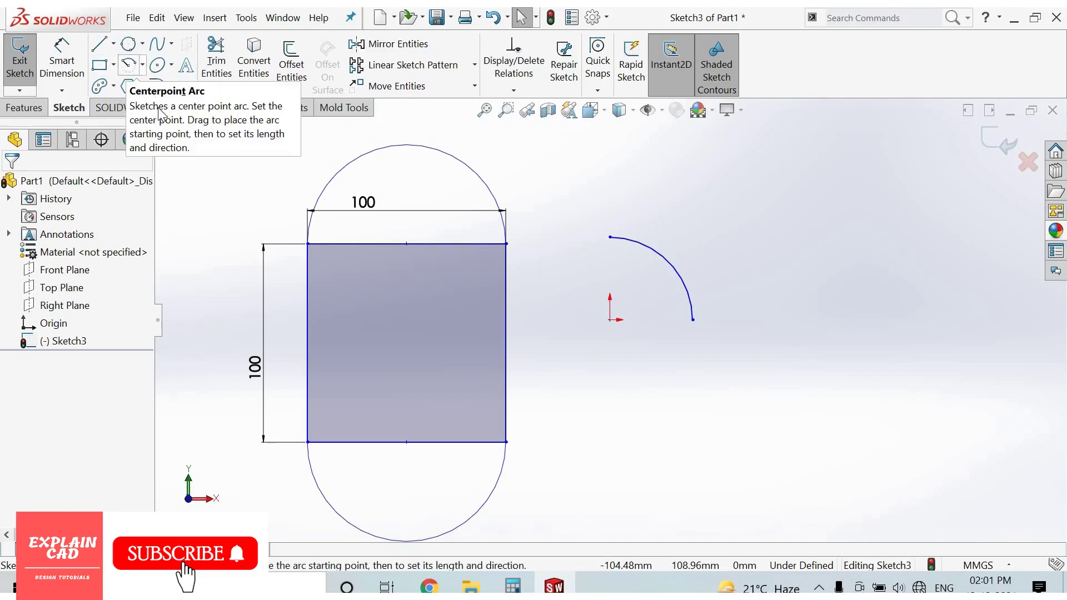
click(142, 64)
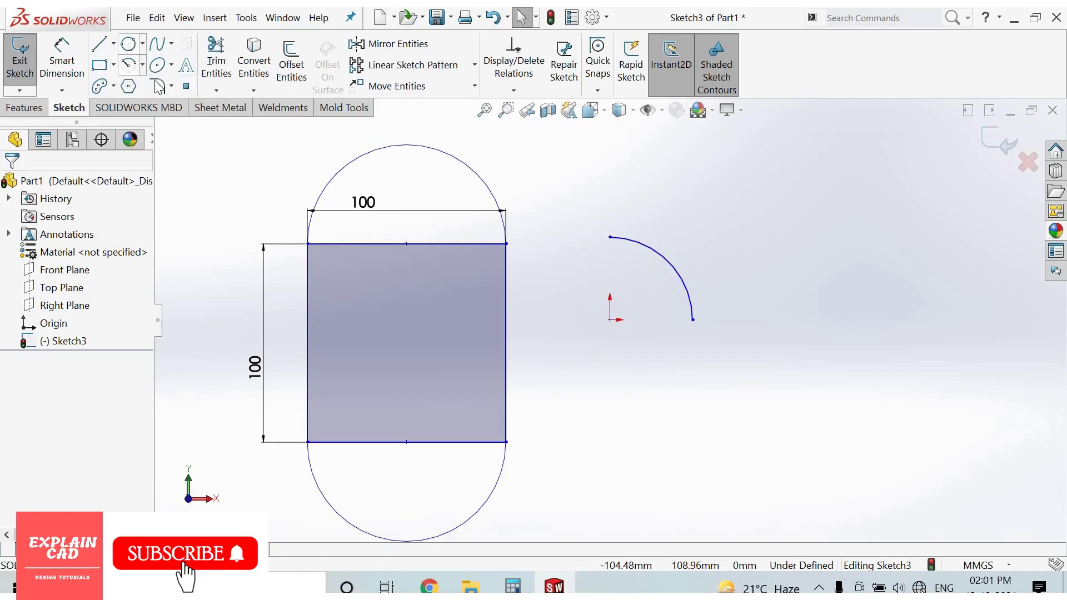
click(143, 43)
click(145, 67)
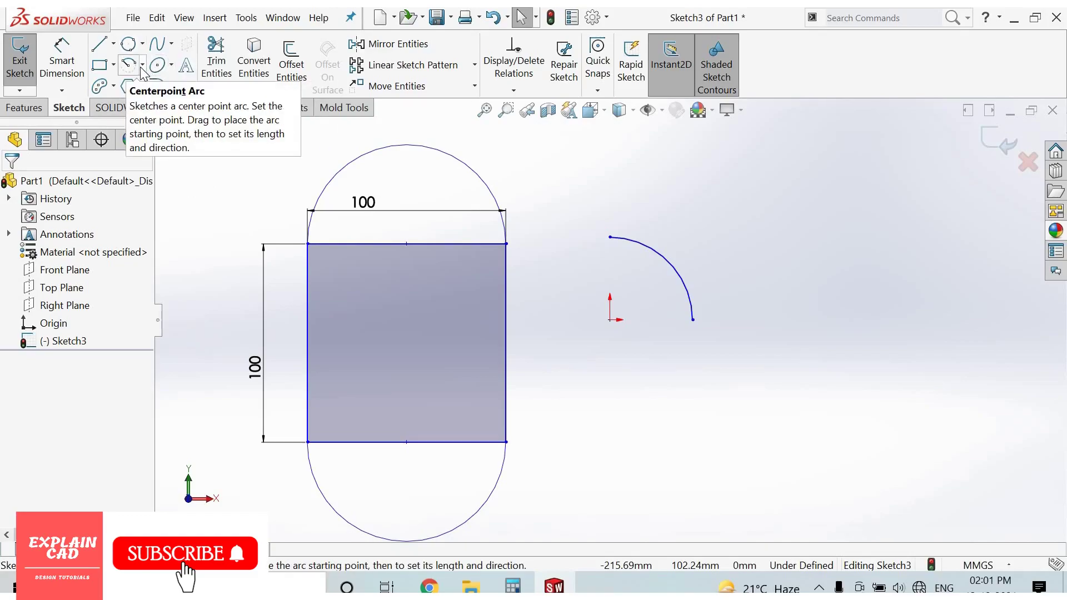
Step: Sketch two separate corner rectangles, one to the upper right of the quarter arc and another above and to the right of the first
click(102, 66)
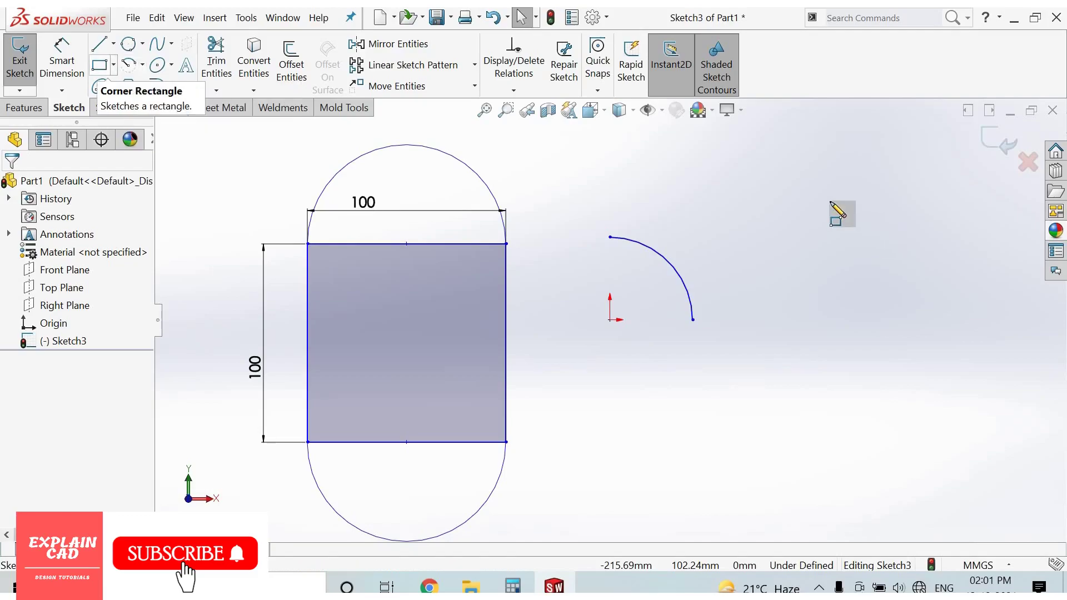
click(798, 199)
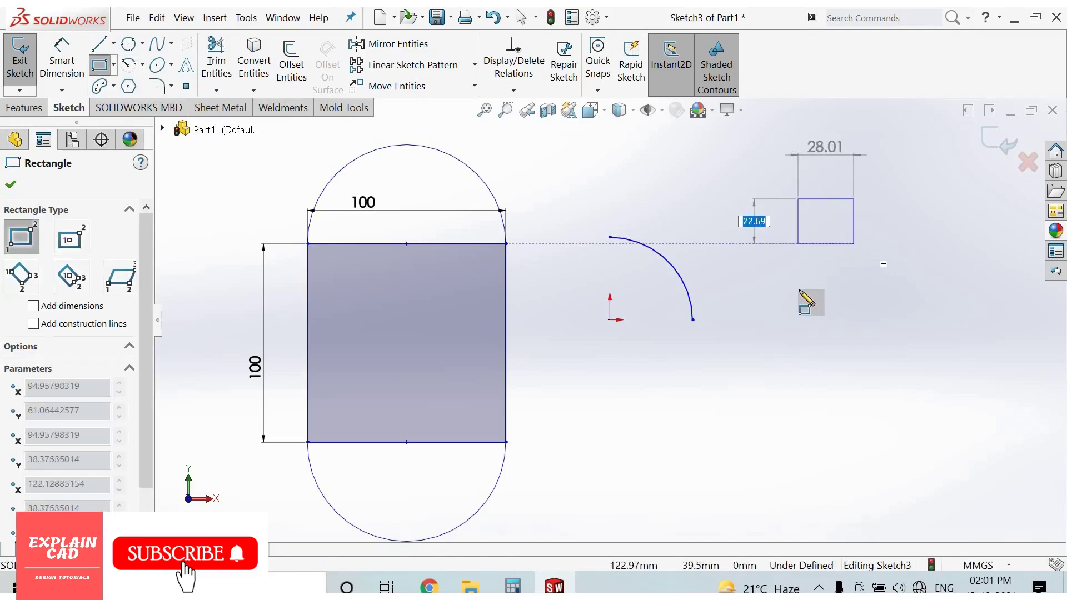
click(880, 255)
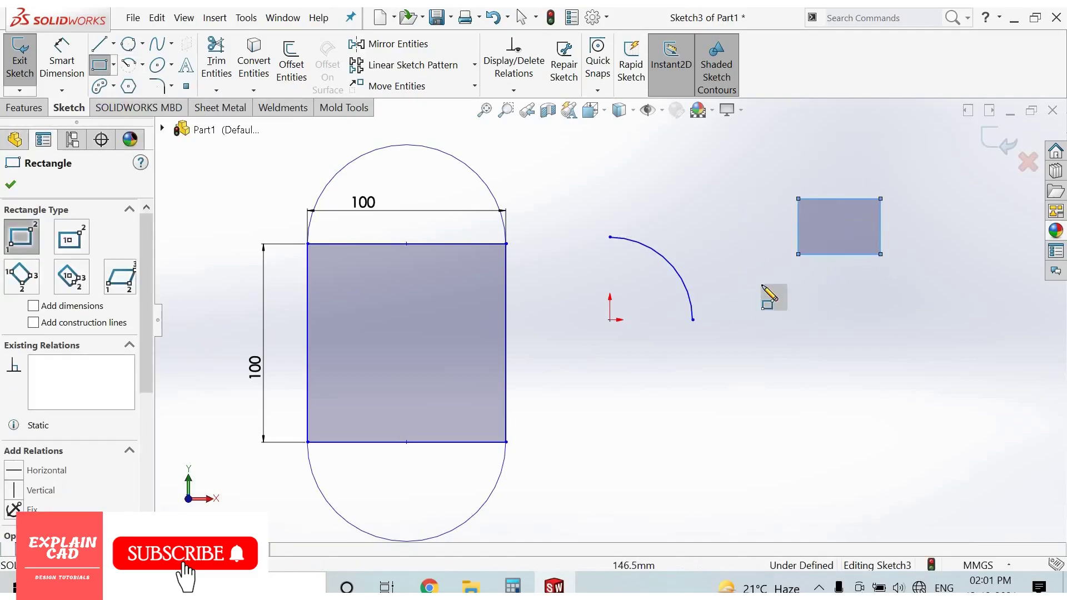
scroll(658, 301, up, 3)
scroll(633, 268, down, 4)
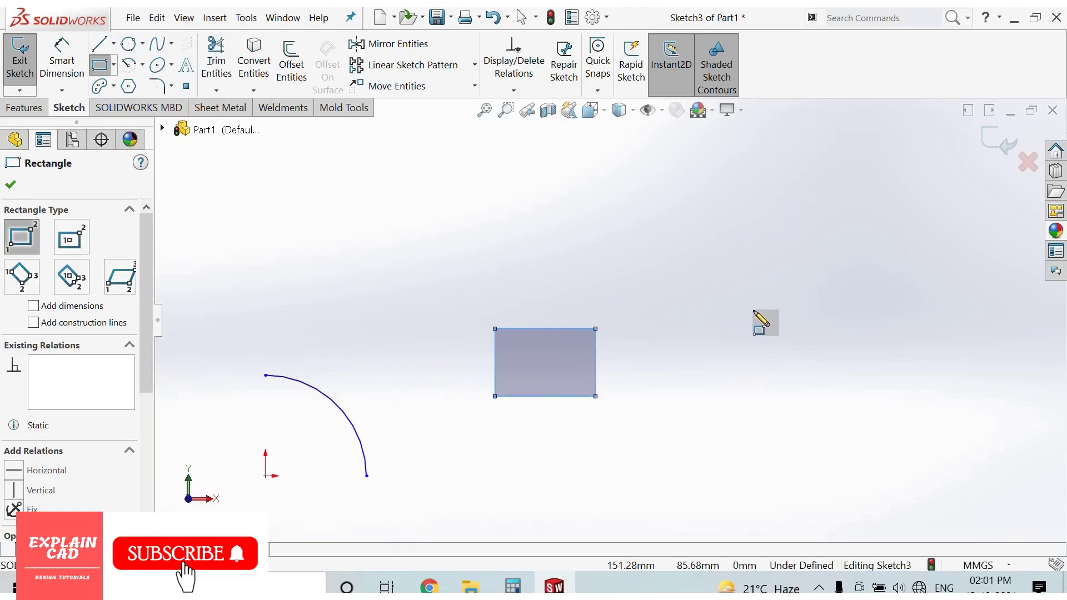
click(631, 269)
key(Return)
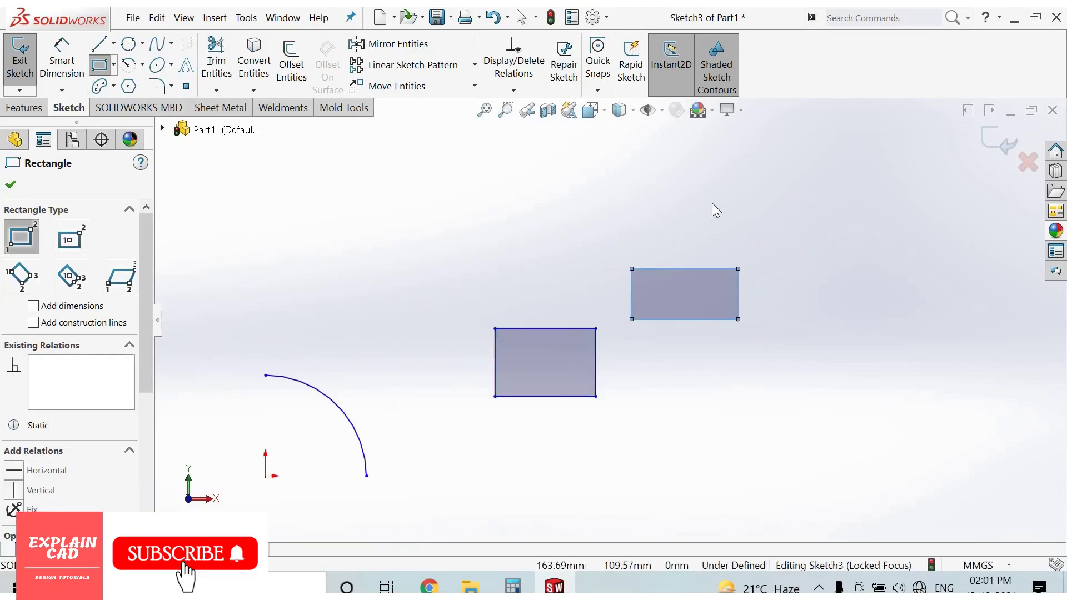
right_click(650, 184)
click(679, 198)
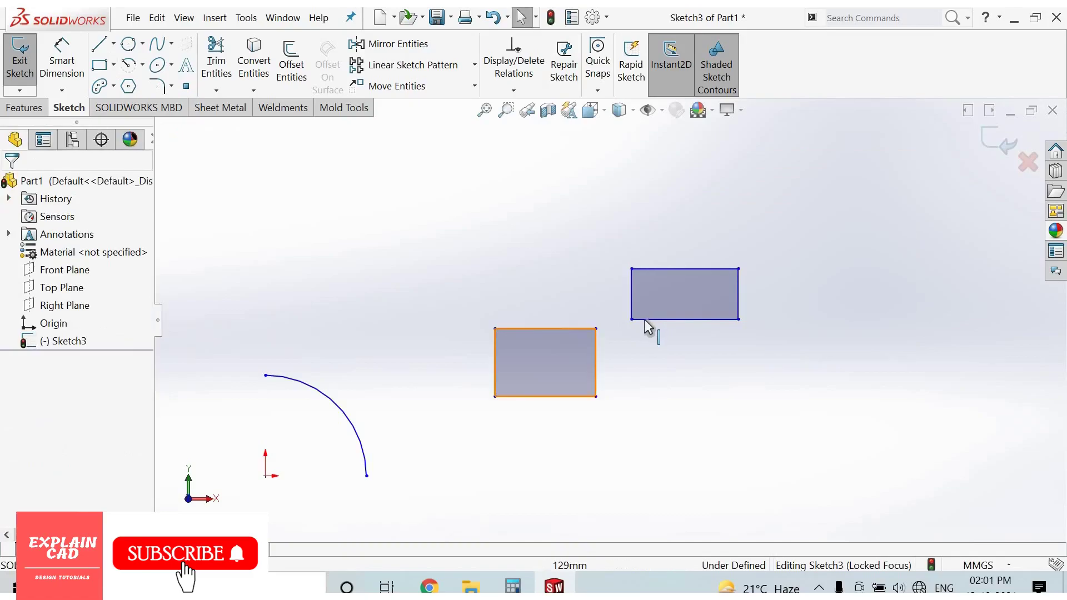
Step: Stretch the upper-right rectangle downward, and reshape the lower-left rectangle by raising its top edge and shifting both vertical sides toward the quarter arc
drag(646, 319, 662, 338)
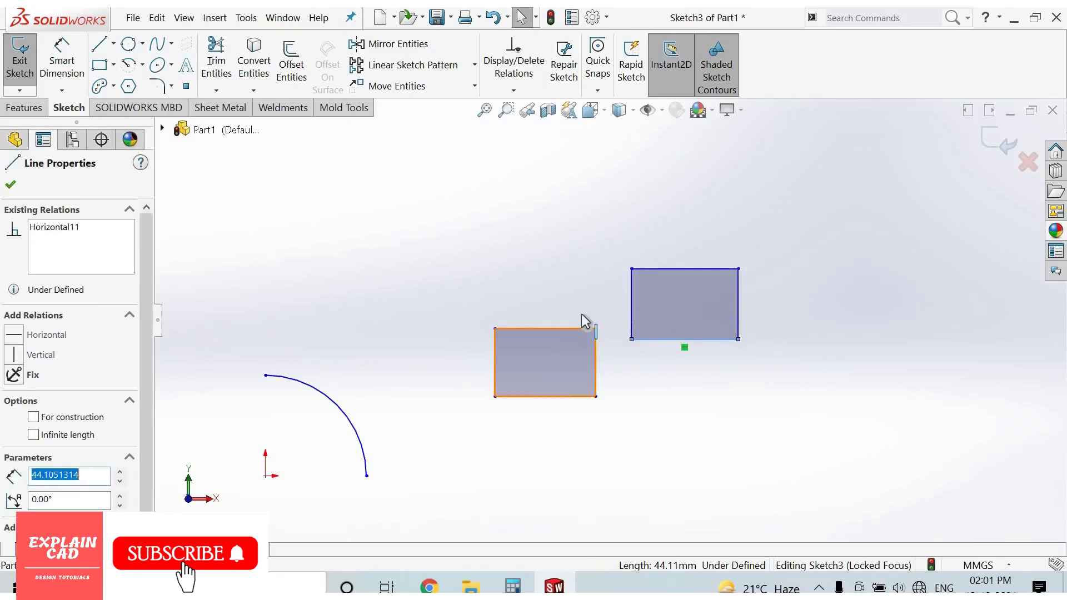
drag(507, 328, 492, 283)
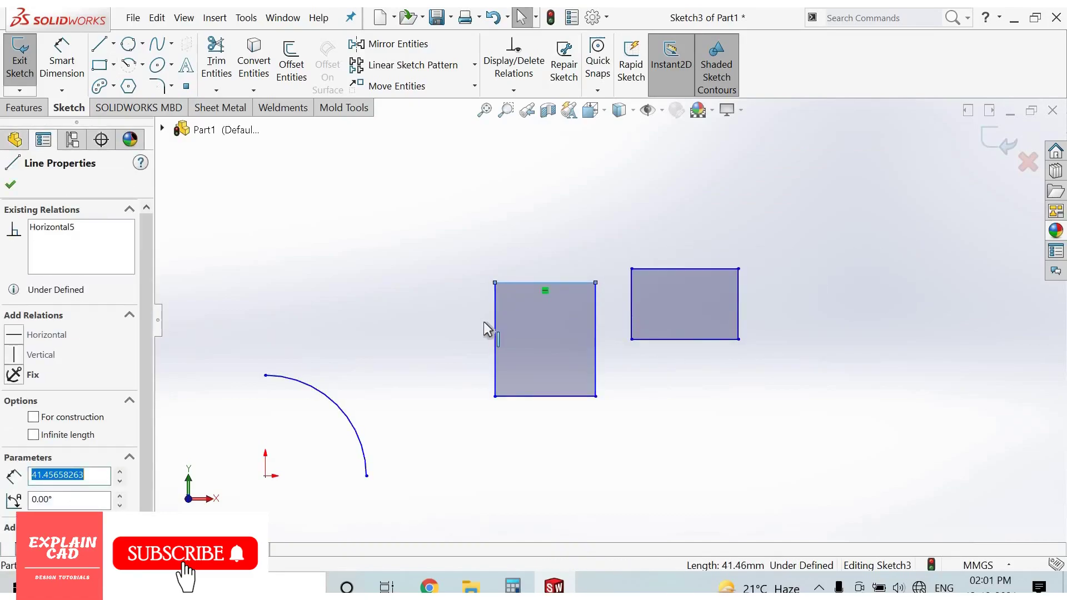
drag(595, 337, 530, 315)
drag(470, 282, 472, 315)
key(Escape)
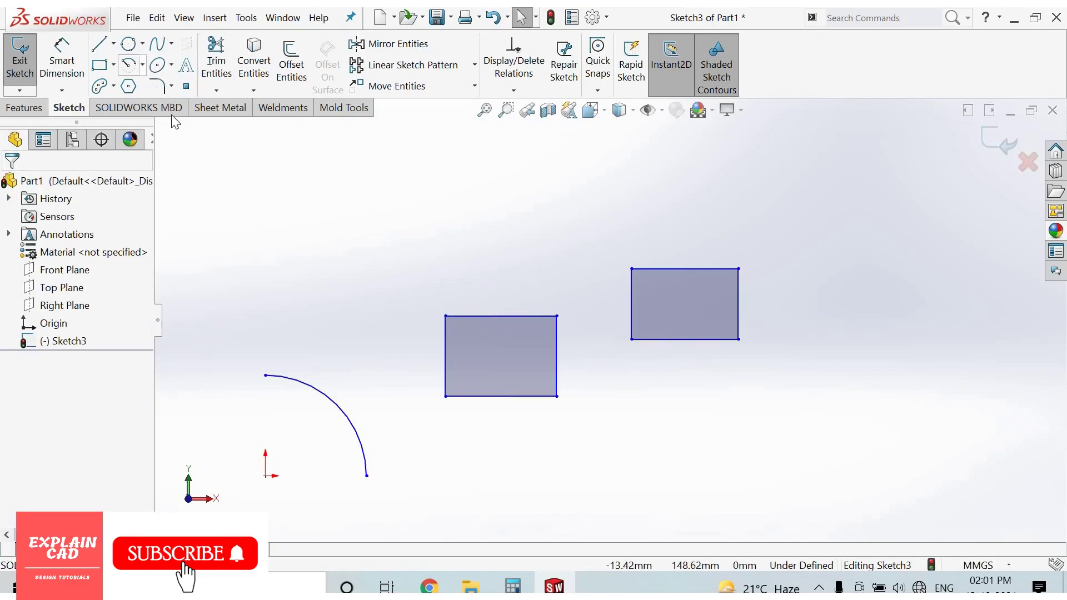
Step: Draw a tangent arc from the lower rectangle's upper-right corner to the upper rectangle's upper-left corner
click(143, 65)
click(172, 106)
click(557, 315)
click(631, 270)
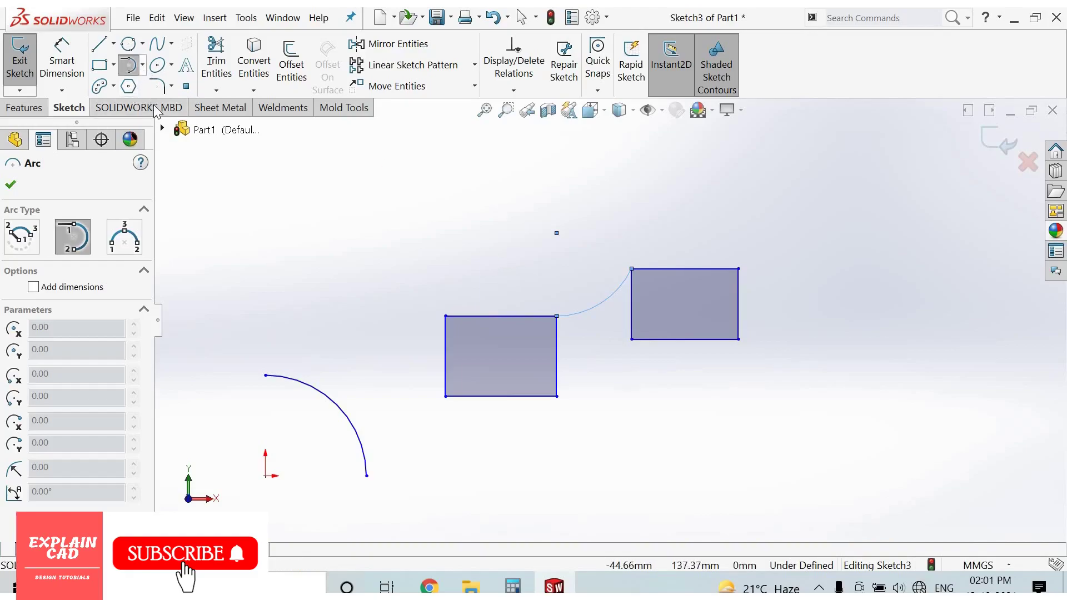
click(142, 65)
key(Escape)
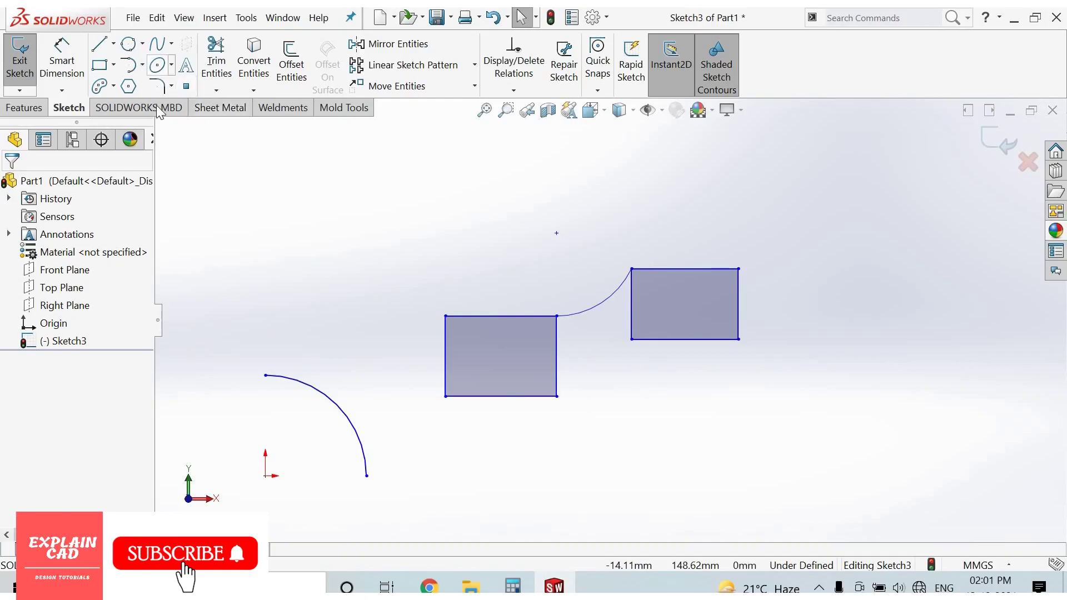
Step: Draw a second tangent arc joining the lower rectangle's lower-right corner to the upper rectangle's lower-left corner
click(142, 65)
click(150, 105)
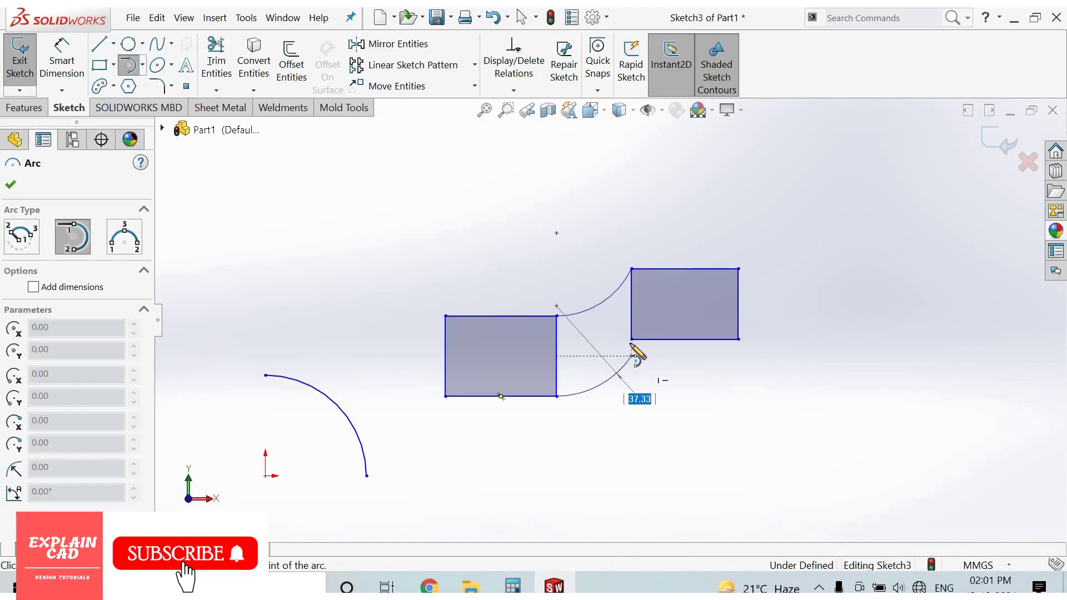
click(695, 379)
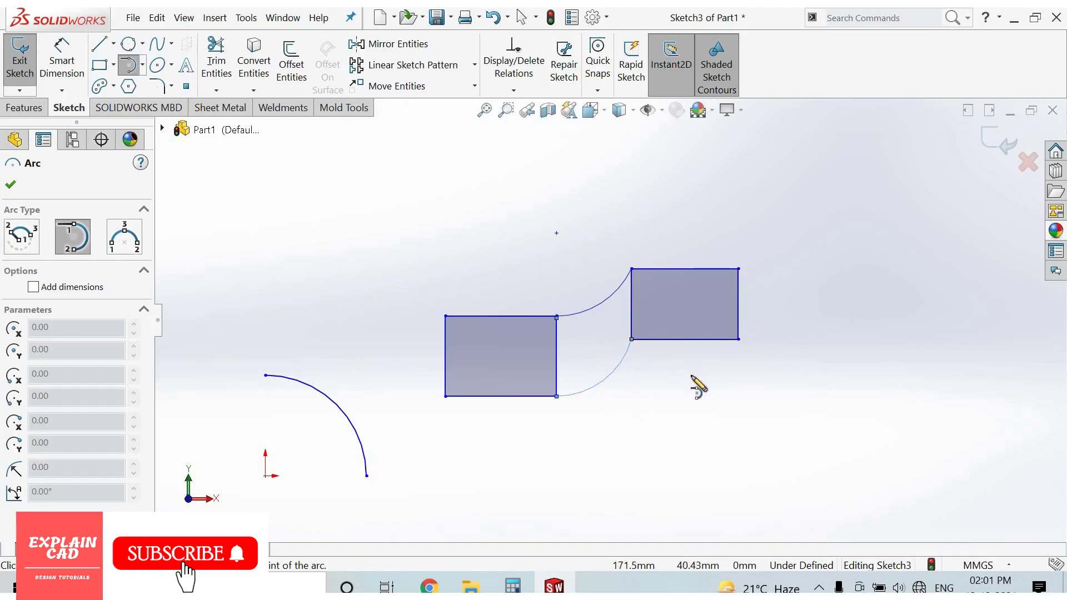
click(14, 187)
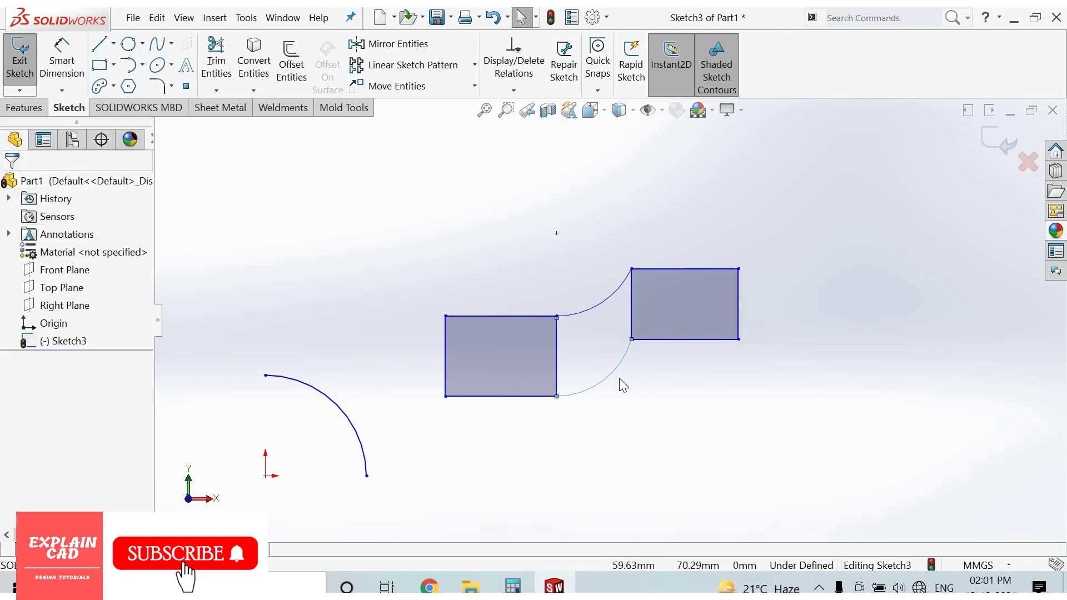
scroll(626, 352, down, 5)
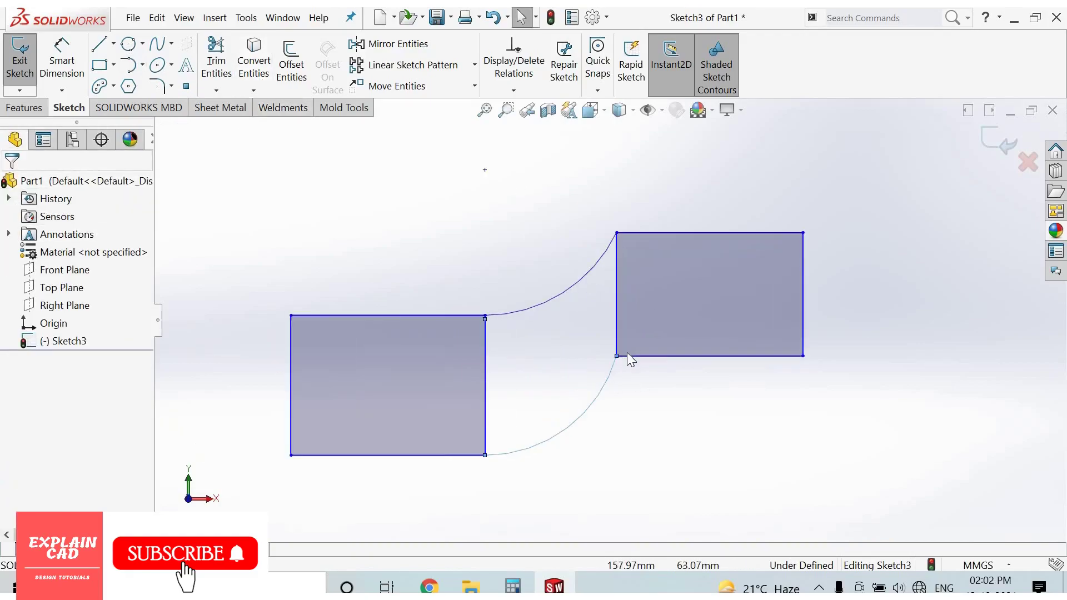
scroll(612, 321, up, 5)
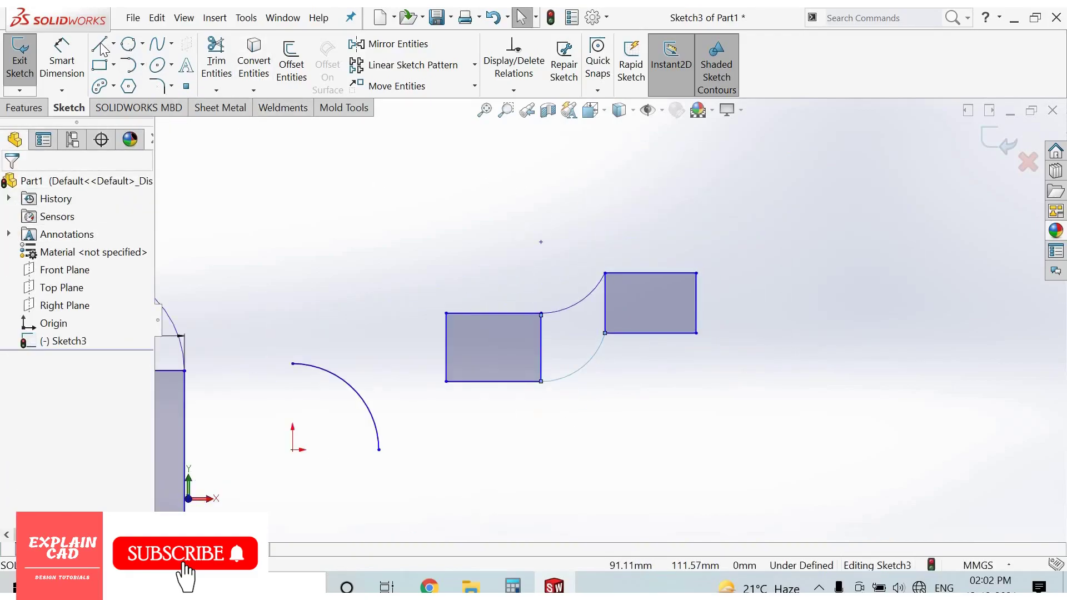
Step: Sketch a short horizontal line above the quarter arc and a separate vertical line above and to the right of its end
drag(305, 166, 537, 166)
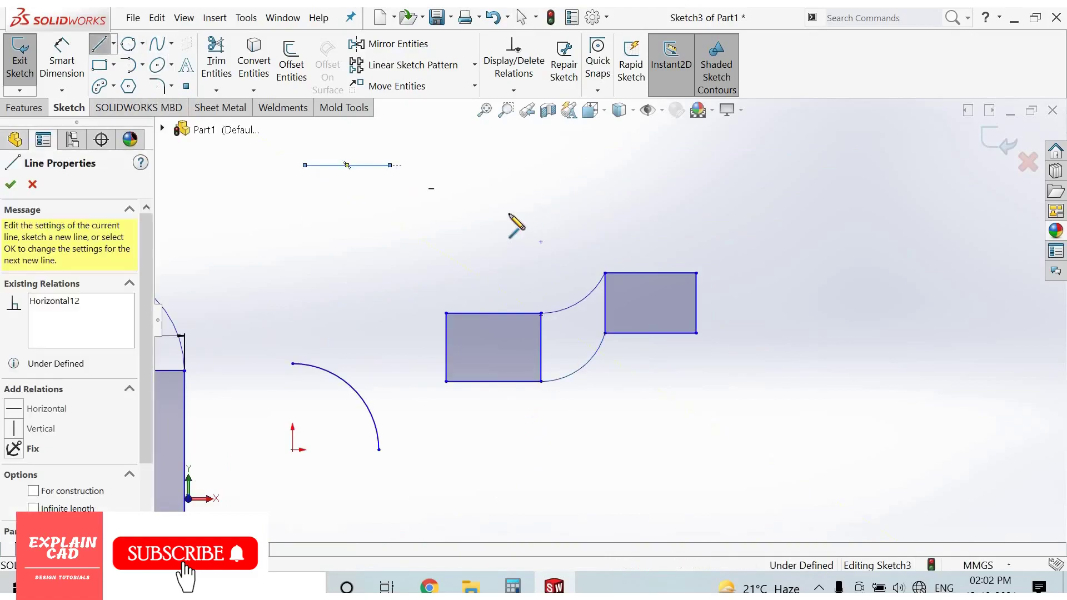
right_click(510, 189)
click(550, 224)
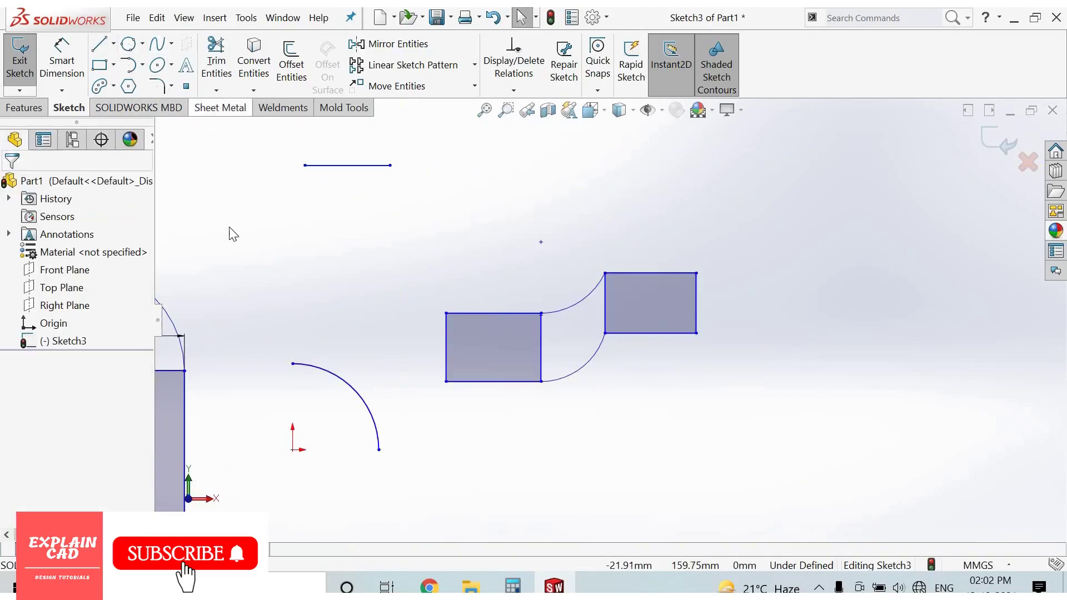
key(l)
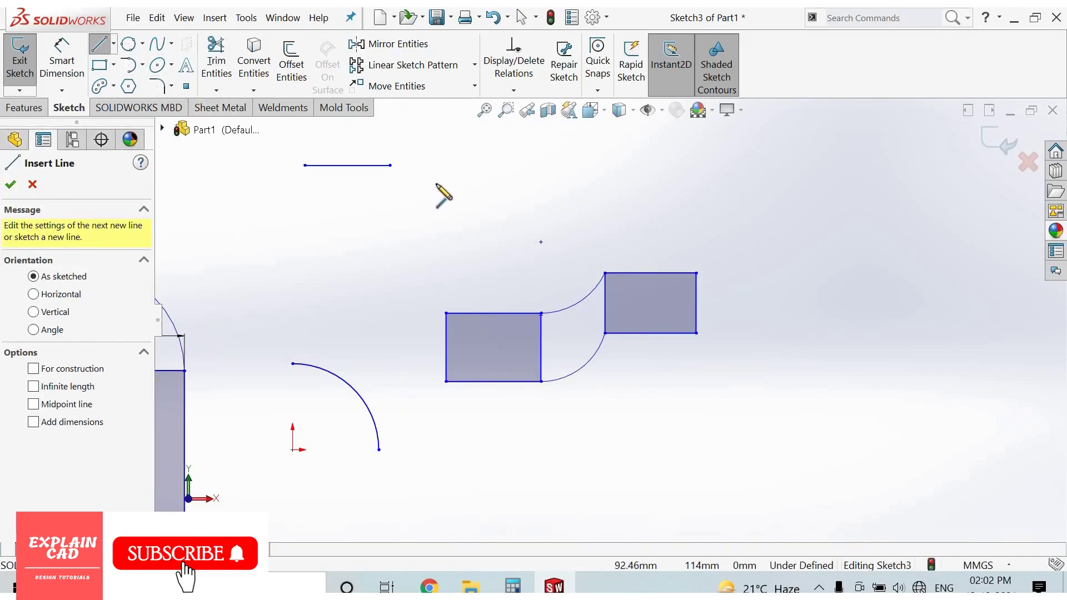
scroll(557, 192, up, 3)
scroll(569, 186, down, 3)
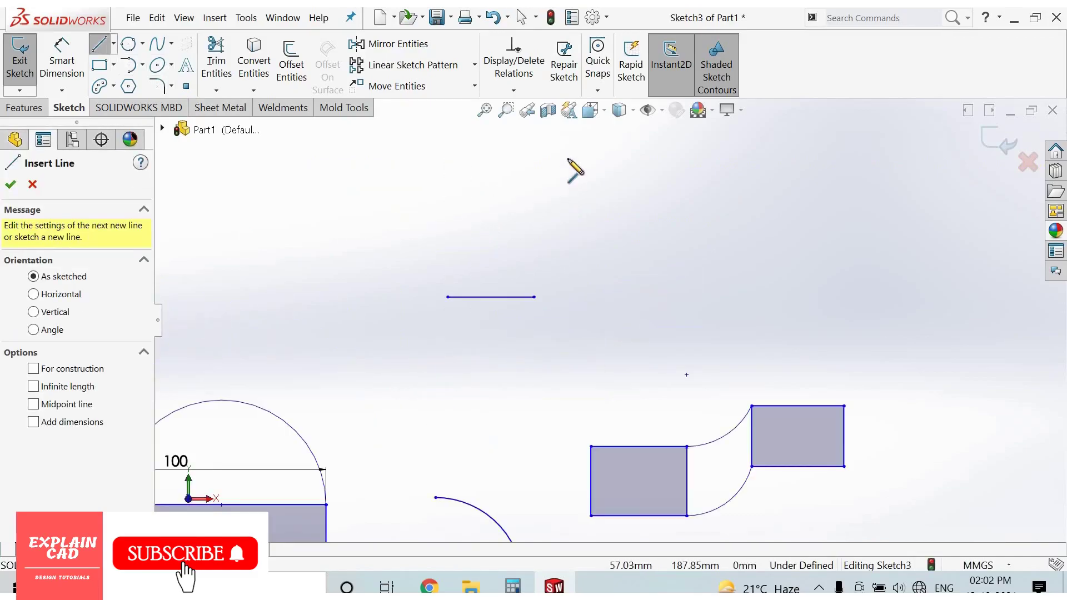
click(567, 239)
right_click(611, 225)
key(Escape)
key(Escape)
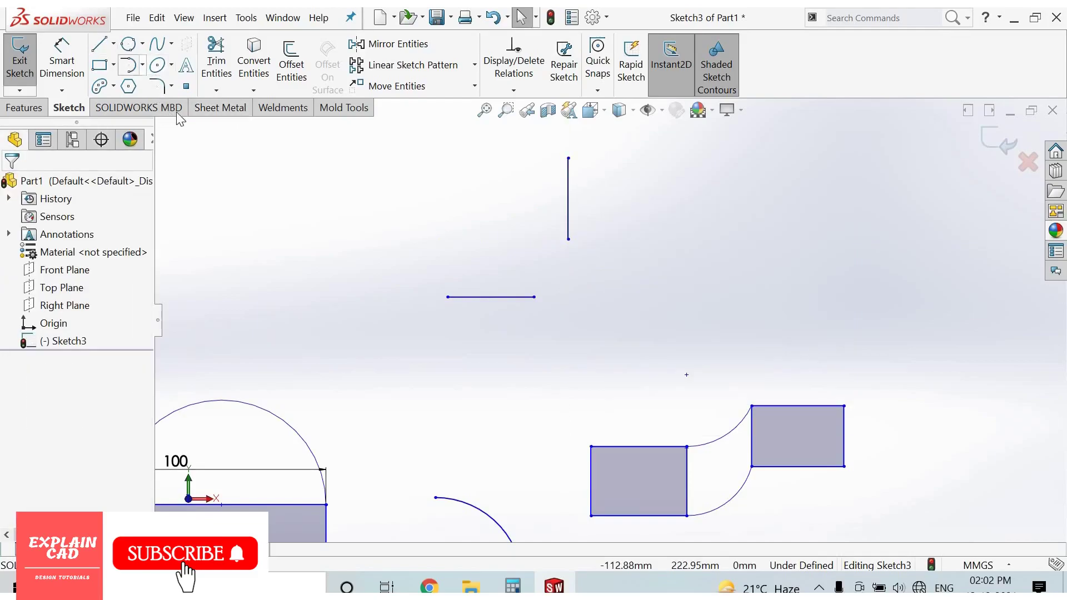
Step: Draw a tangent arc connecting the vertical line's lower end to the horizontal line's right end
click(142, 64)
click(167, 105)
click(534, 297)
click(568, 238)
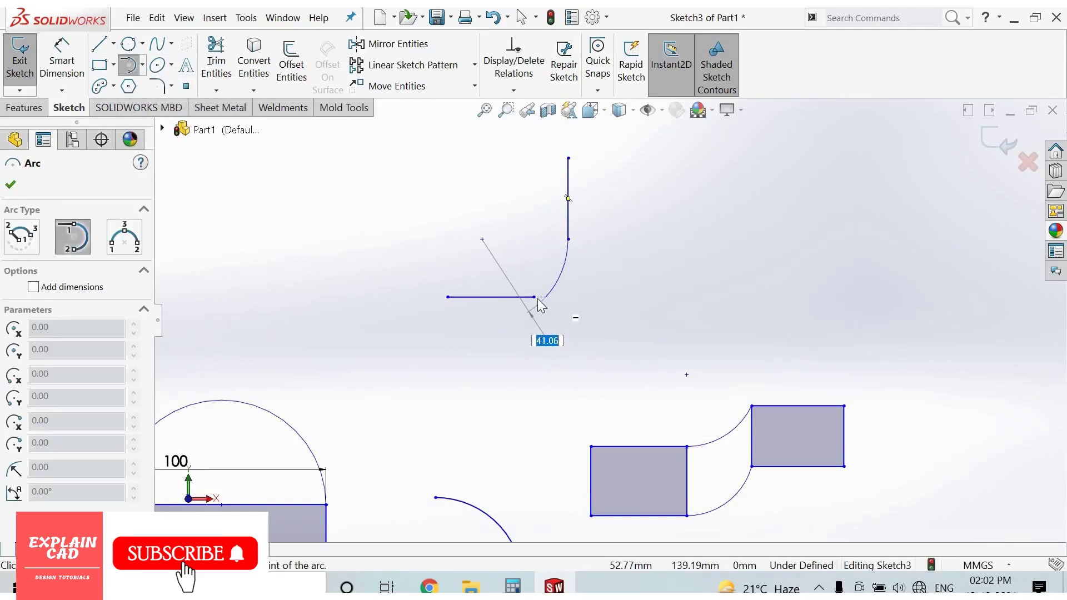
right_click(625, 321)
click(633, 319)
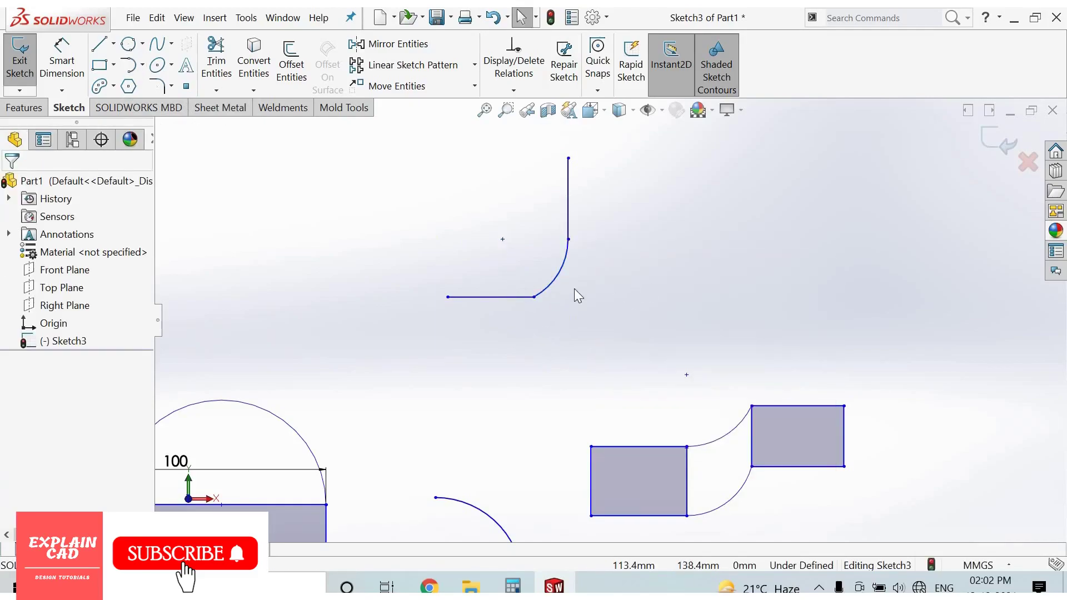
Step: Draw a shallow 3-point arc to the right of the joined lines, sloping down to the right and bulging toward the upper right
click(117, 68)
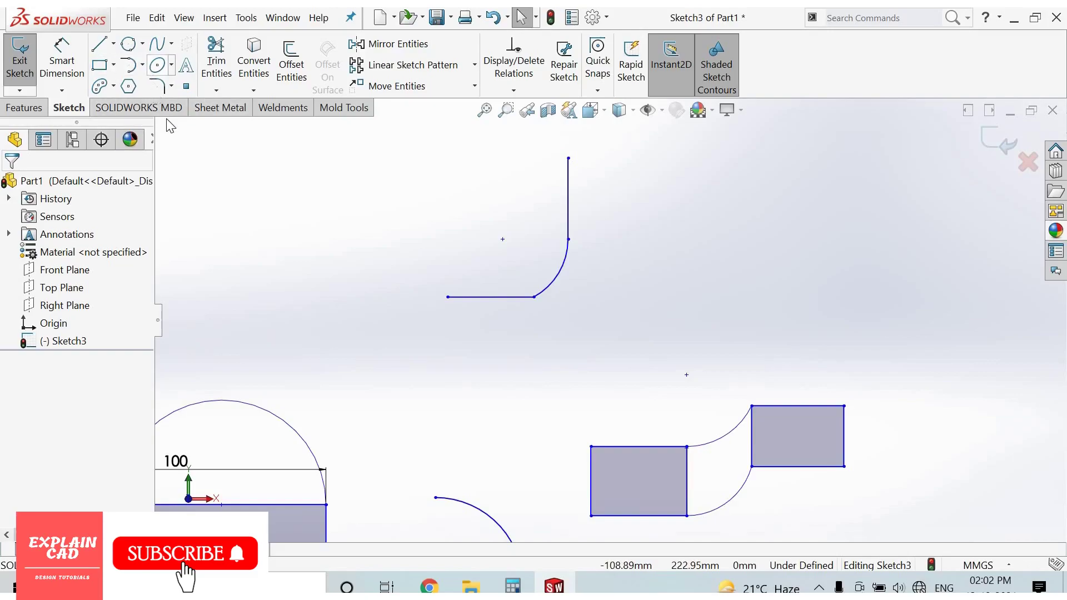
click(142, 64)
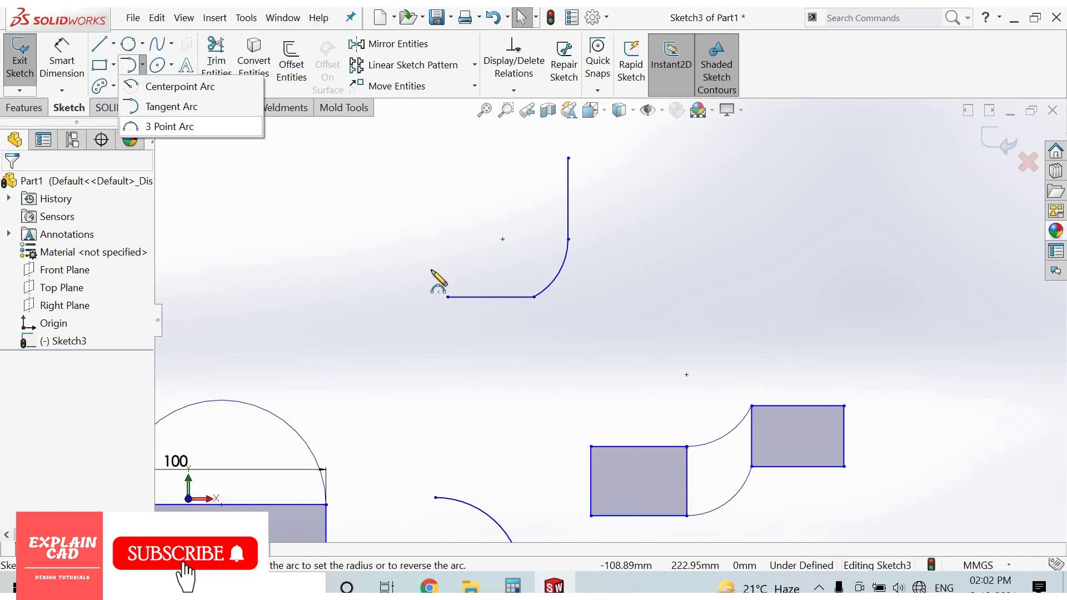
scroll(609, 321, up, 3)
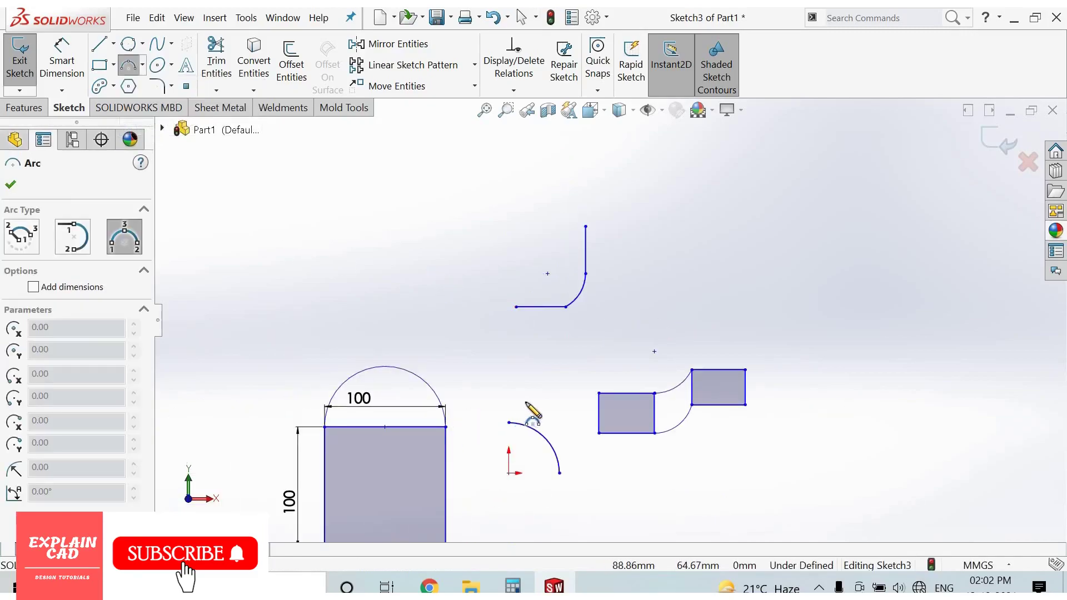
scroll(643, 310, up, 3)
scroll(785, 400, down, 3)
click(662, 215)
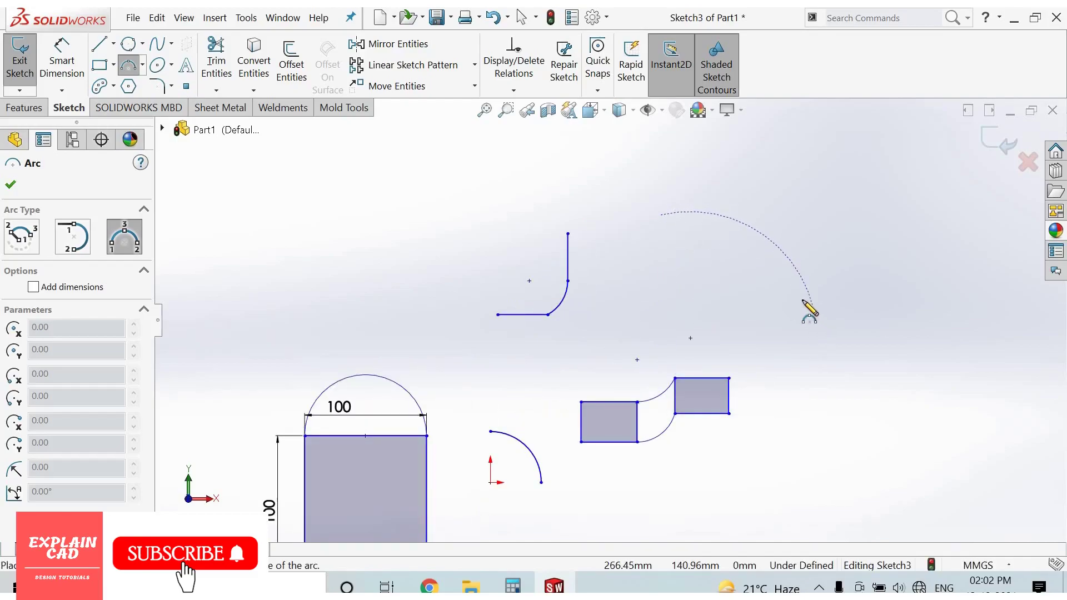
click(814, 314)
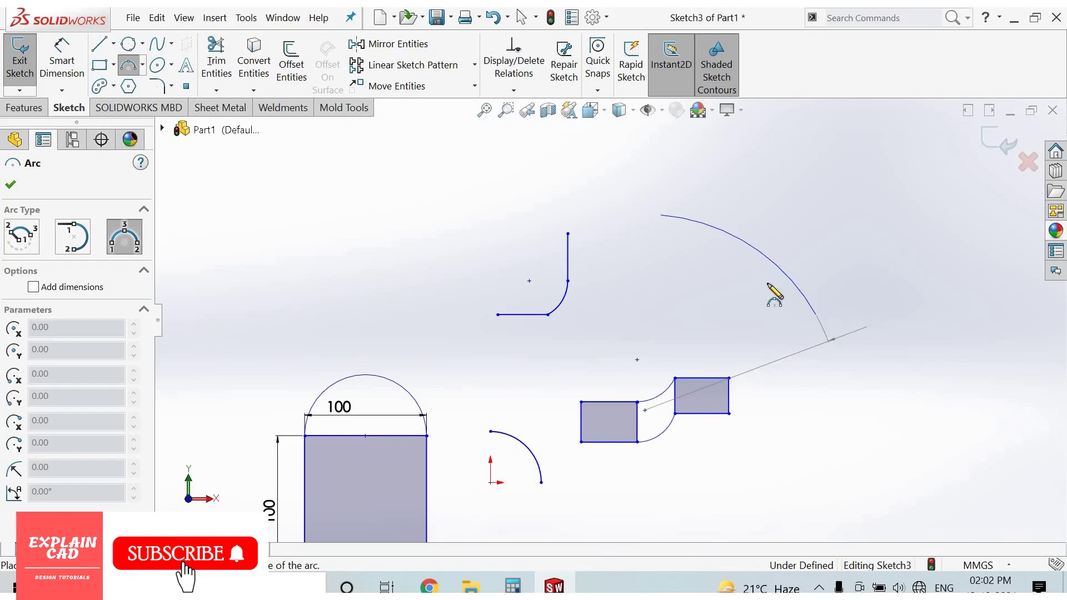
click(771, 281)
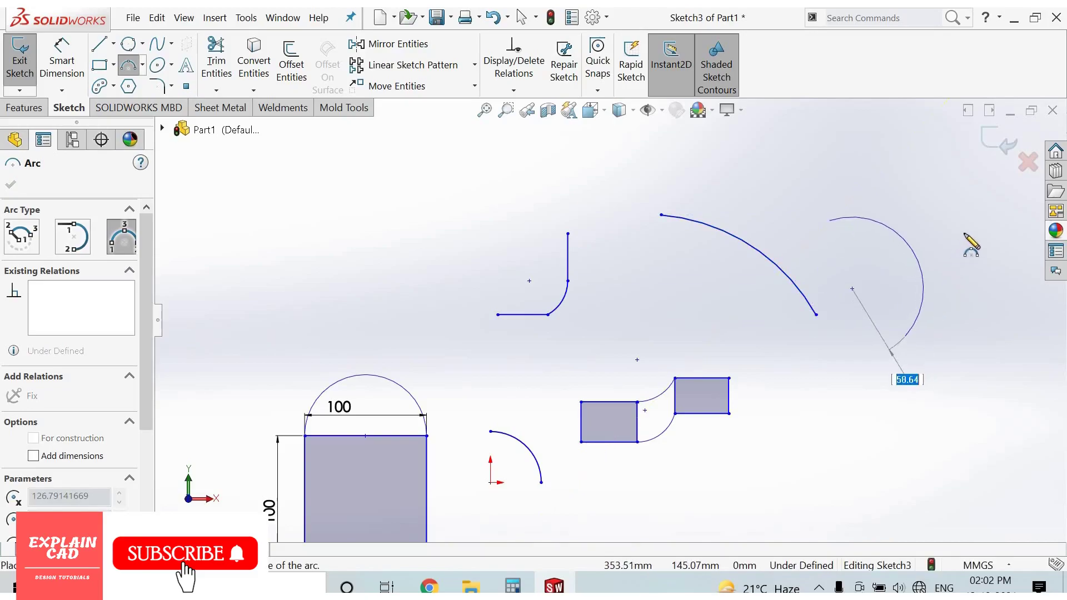
Step: Draw another 3-point arc to the right of the shallow arc, spanning more than a semicircle and bulging right
click(834, 247)
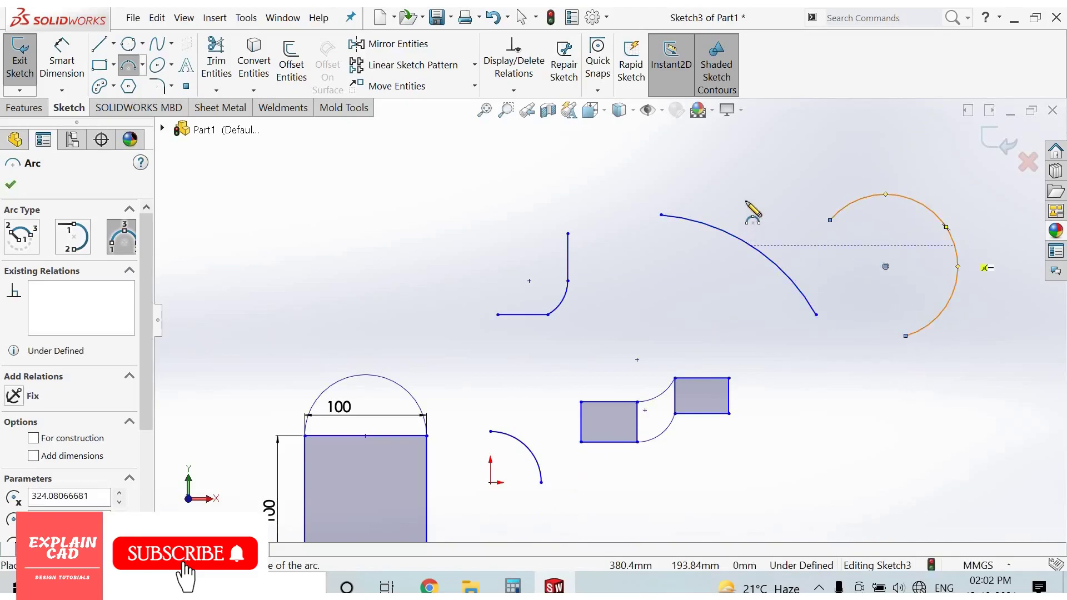
right_click(746, 200)
click(765, 214)
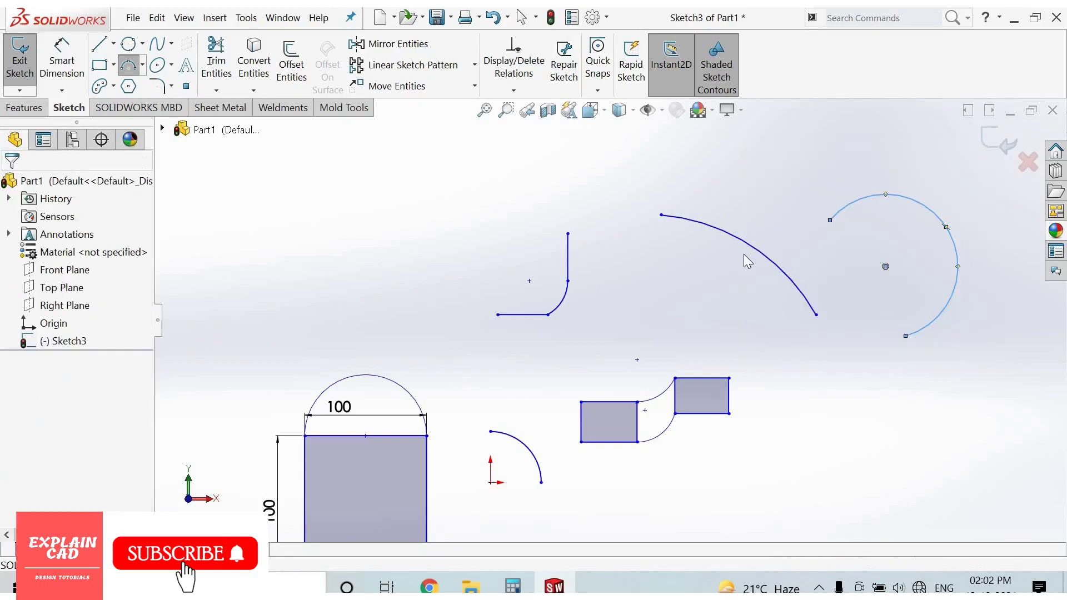
key(z)
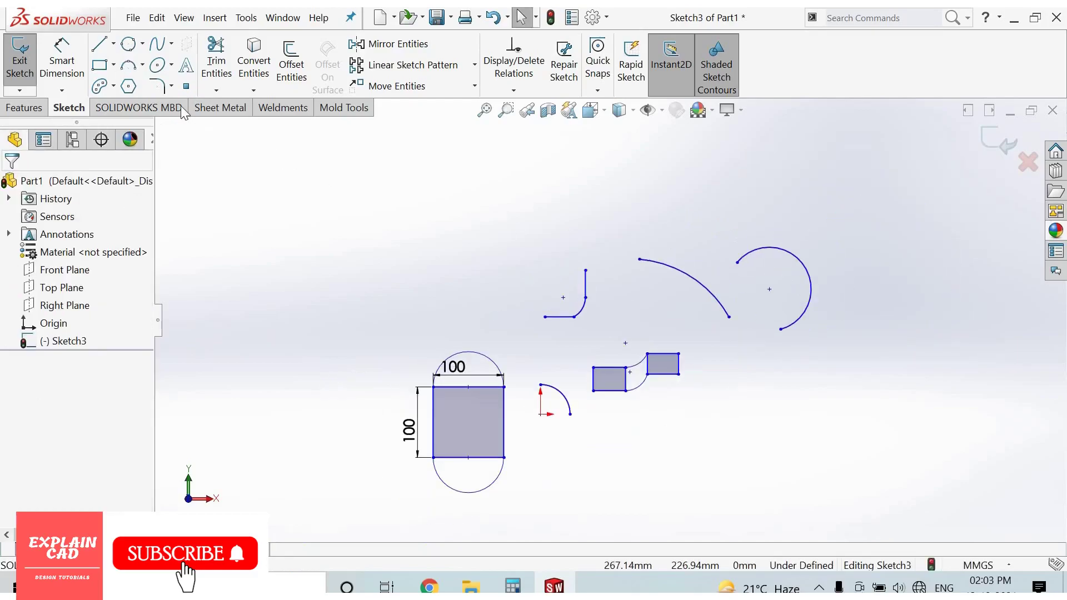
Step: Sketch a nearly square corner rectangle to the upper left of the existing geometry and a wider one above and to its right
click(101, 66)
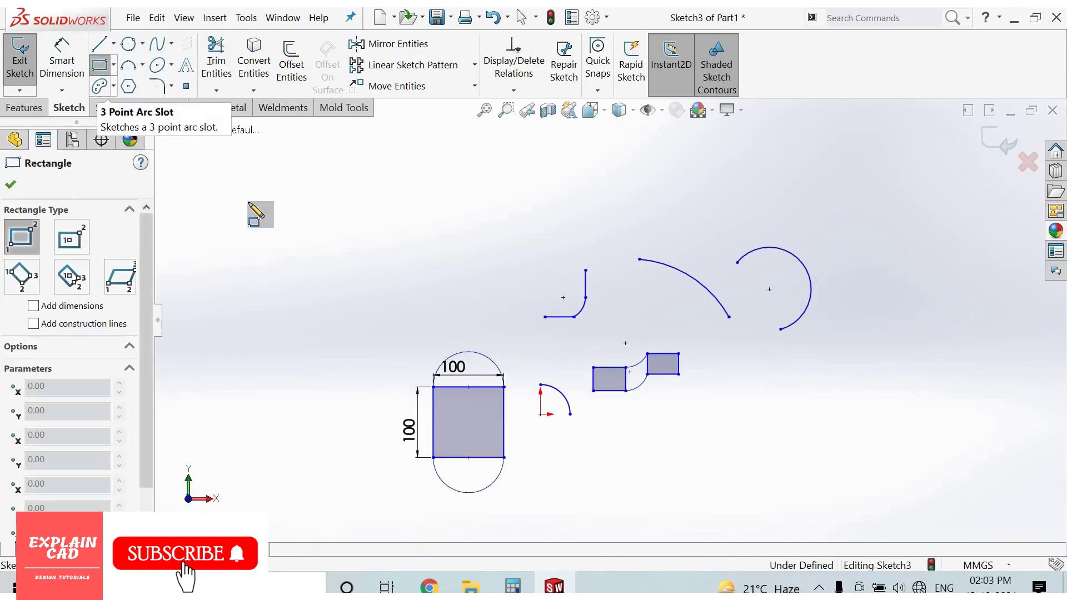
click(239, 197)
click(319, 267)
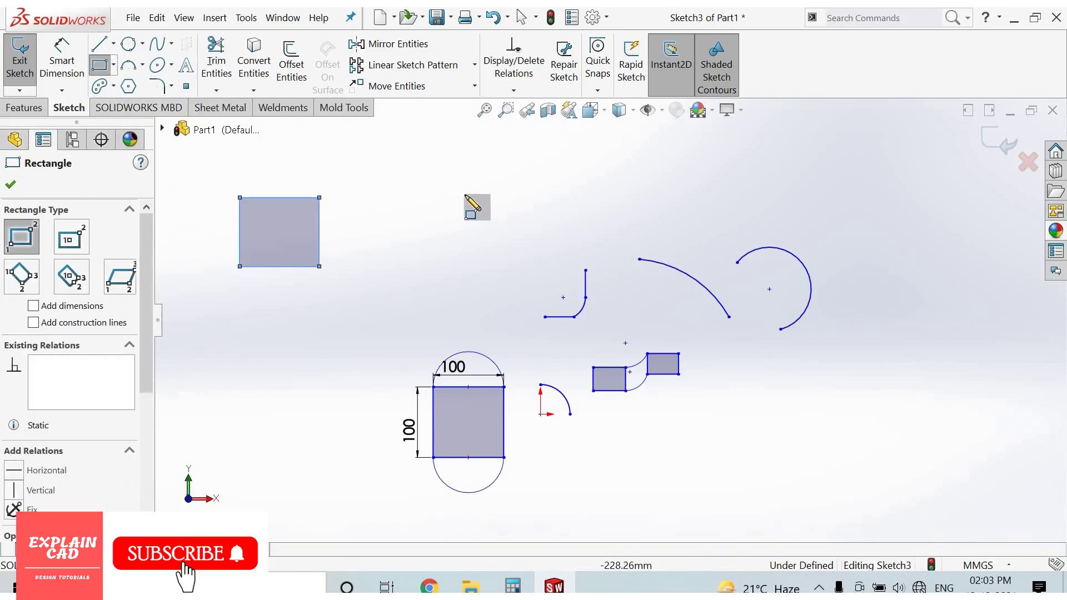
scroll(447, 198, up, 3)
scroll(466, 196, down, 4)
click(527, 221)
click(702, 301)
key(Return)
right_click(411, 192)
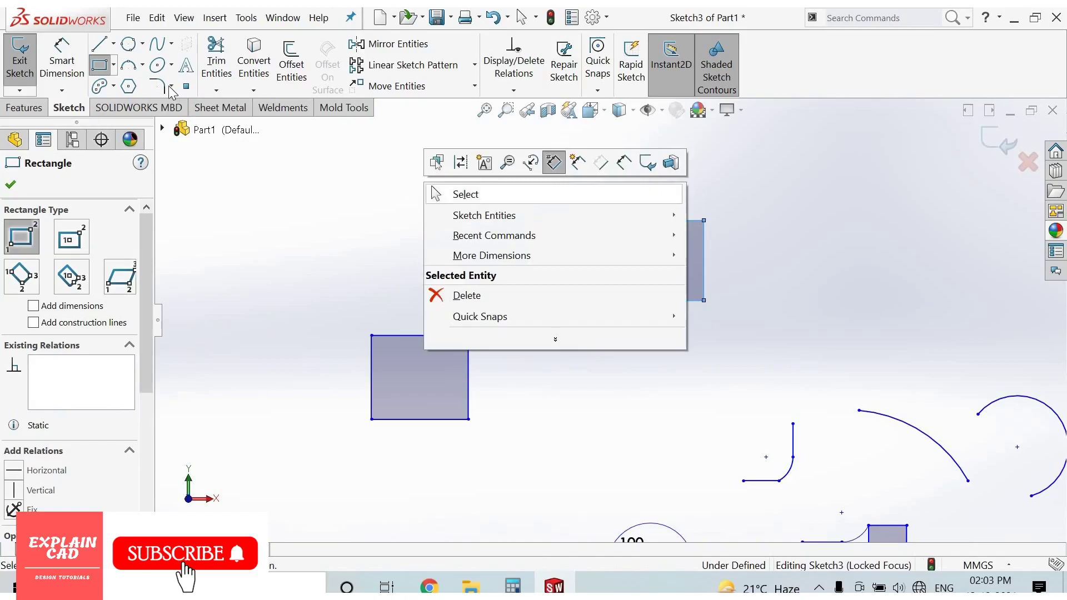
click(441, 194)
Step: Draw a 3-point arc from the nearly square rectangle's lower-right corner to the wide rectangle's lower-right corner, bulging downward
click(142, 65)
click(178, 126)
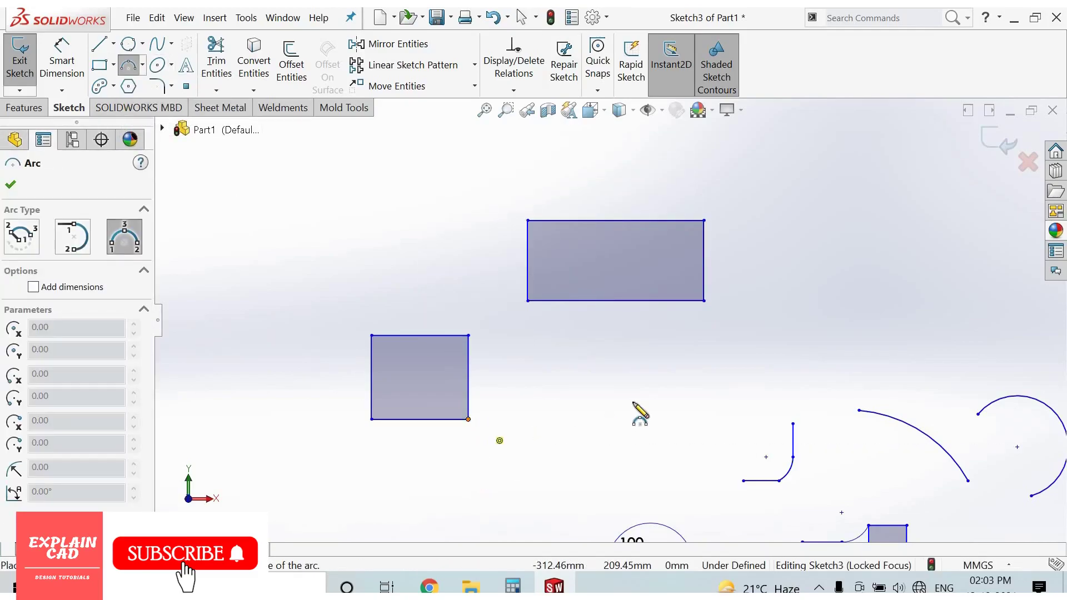
click(704, 301)
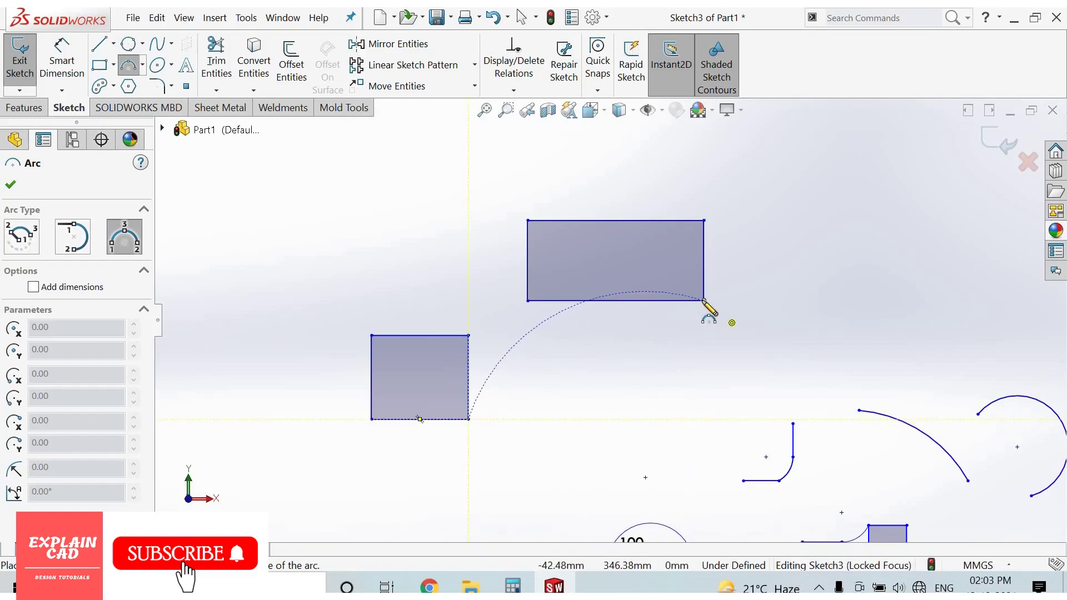
click(580, 380)
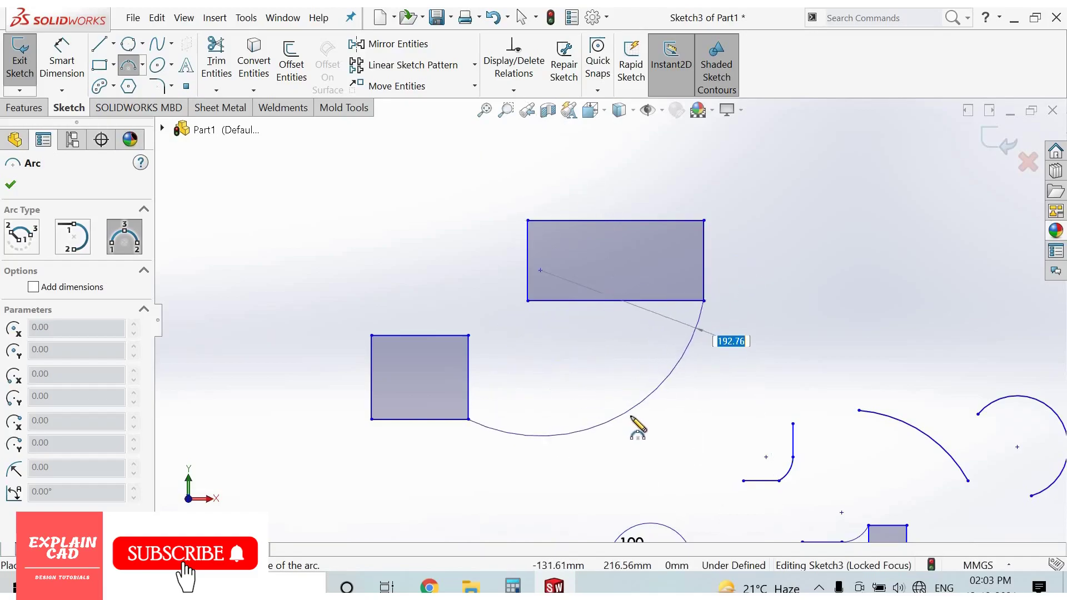
click(462, 290)
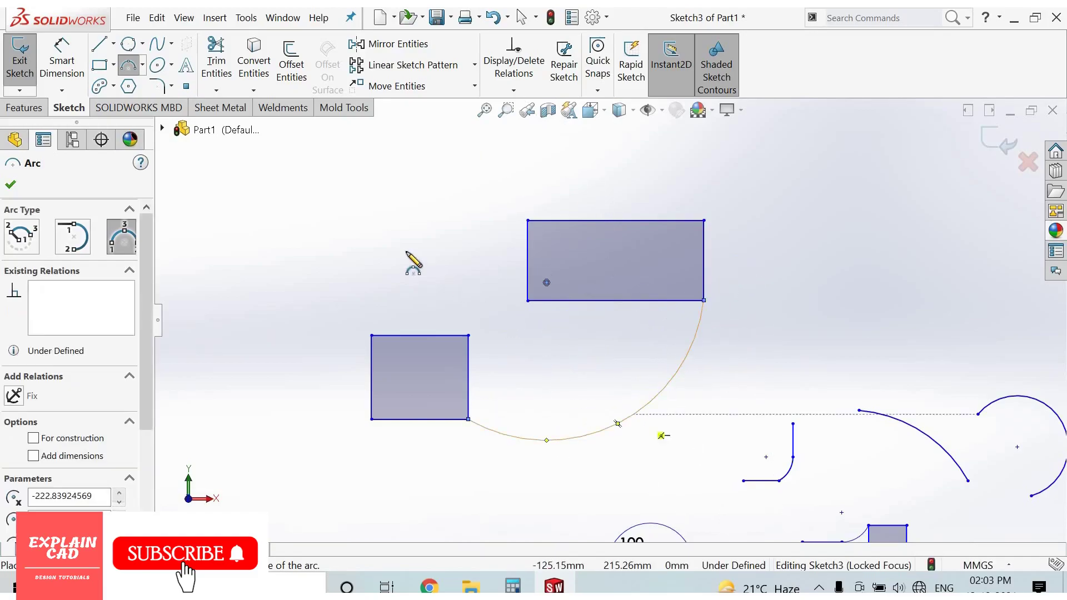
right_click(436, 263)
key(Escape)
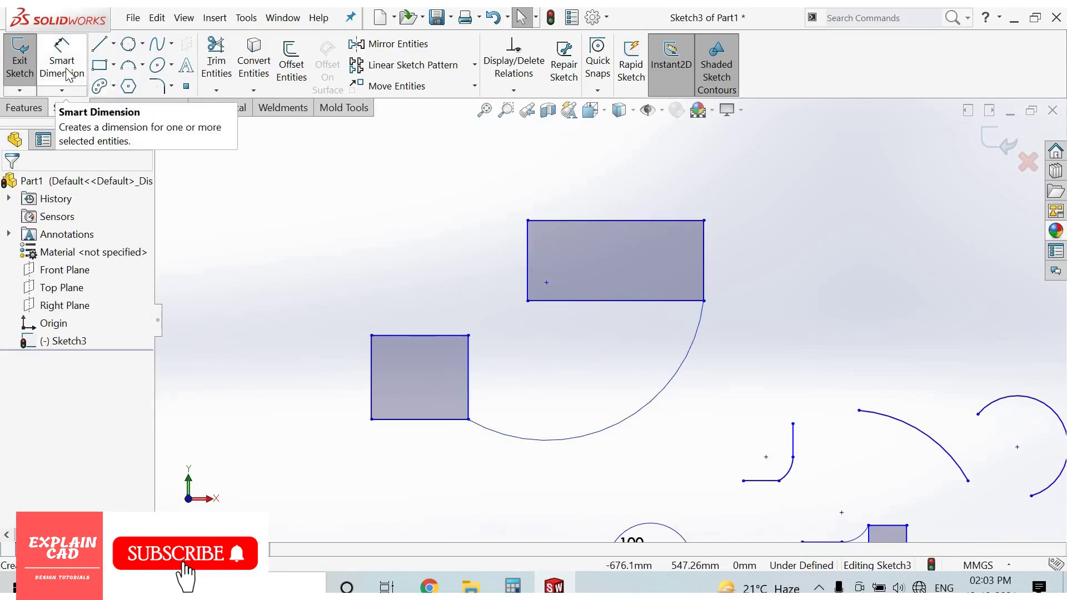
Step: Dimension the large arc joining the two upper rectangles with a radius of 185 mm
click(67, 75)
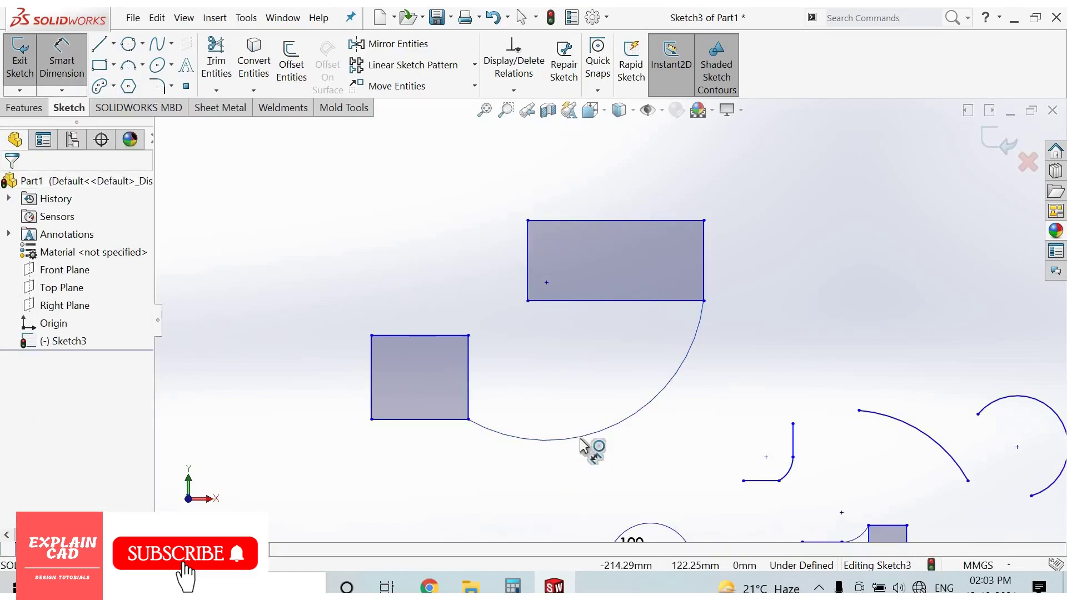
click(666, 467)
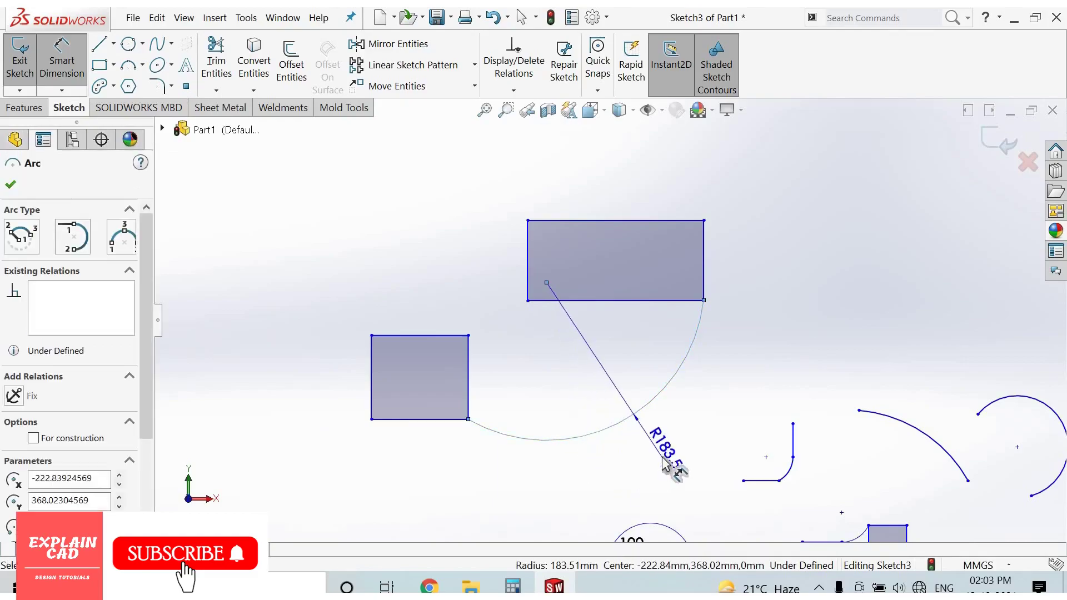
click(669, 466)
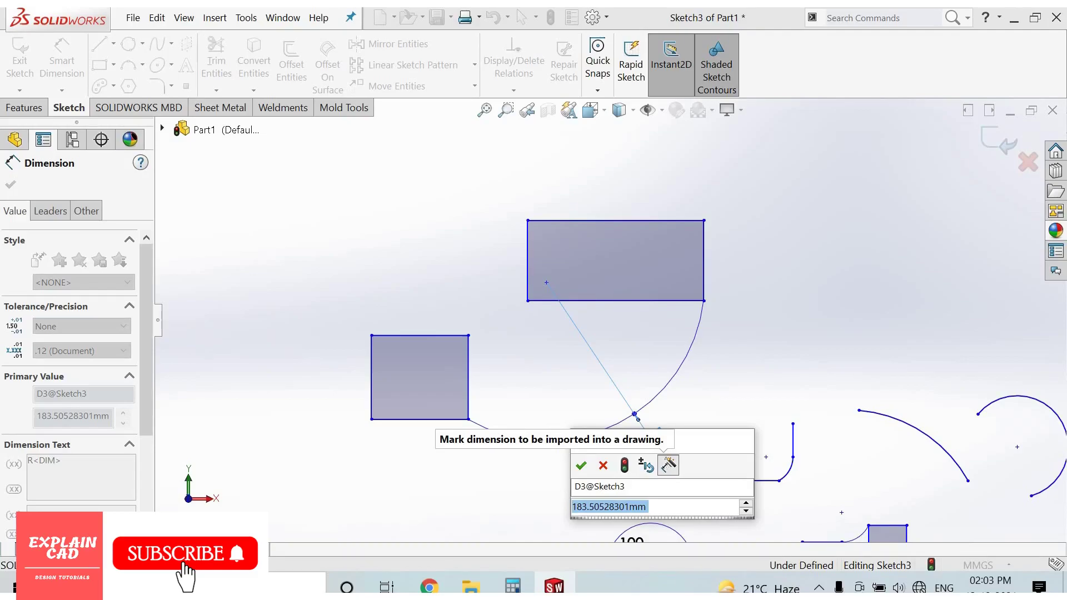
text(185)
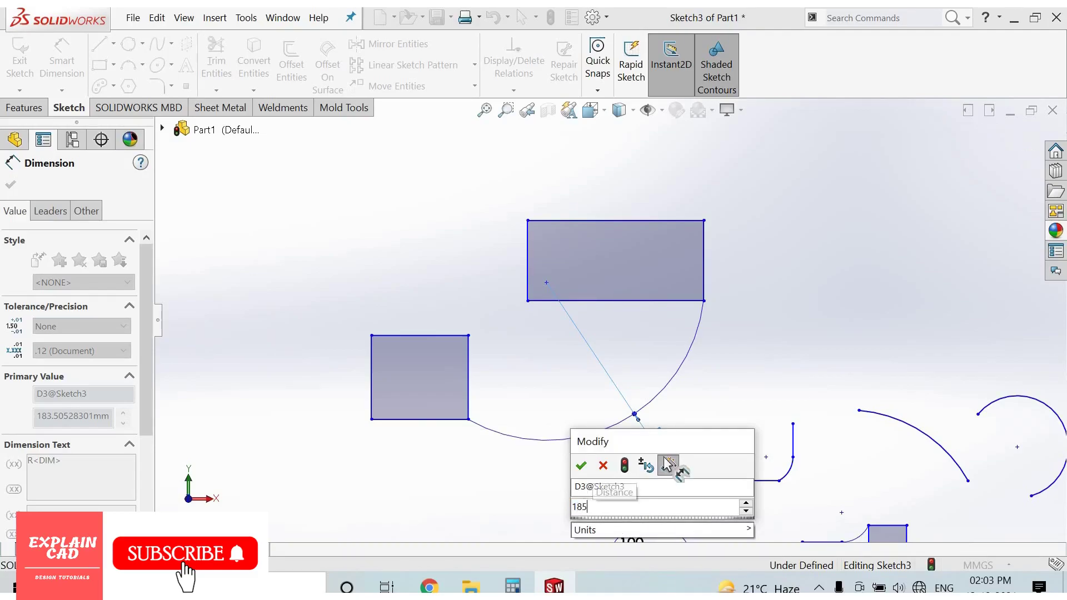
key(Return)
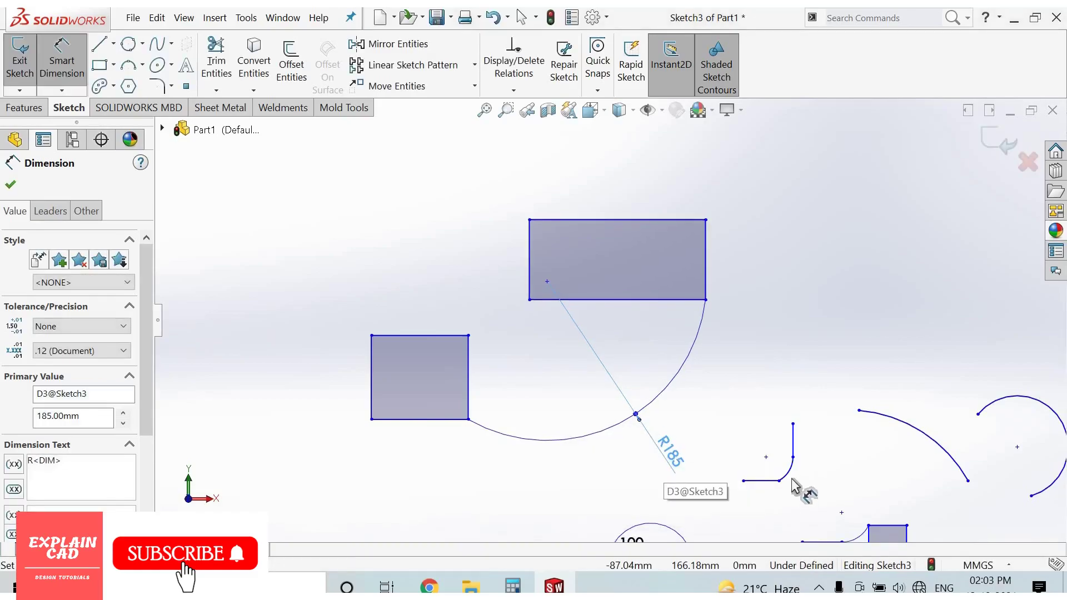
Step: Dimension the small arc joining the short horizontal and vertical lines with a 20 mm radius and exit Smart Dimension
click(789, 470)
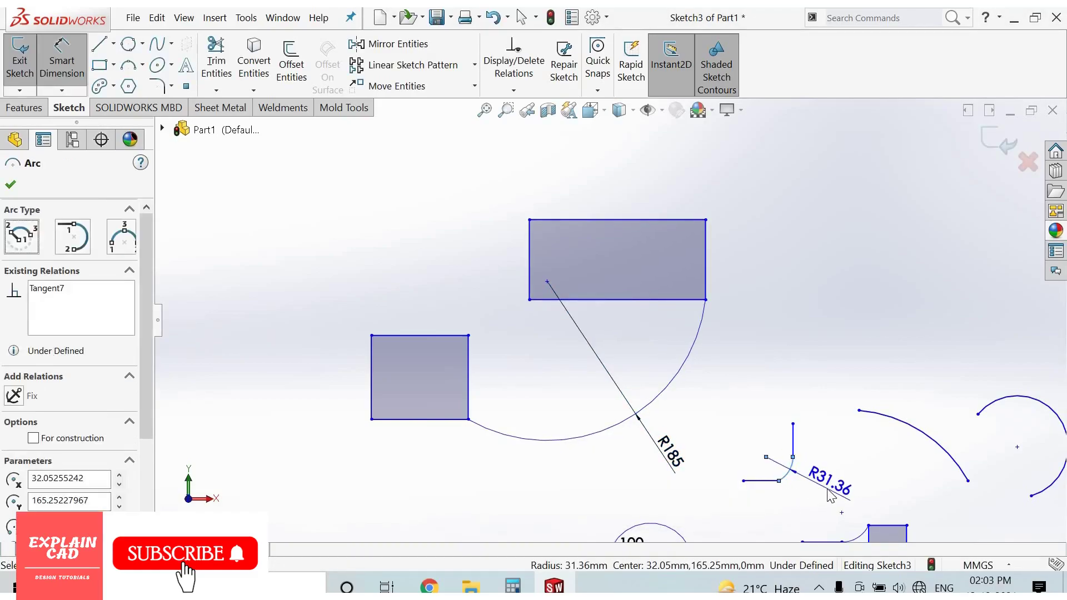
click(831, 495)
text(20)
key(Return)
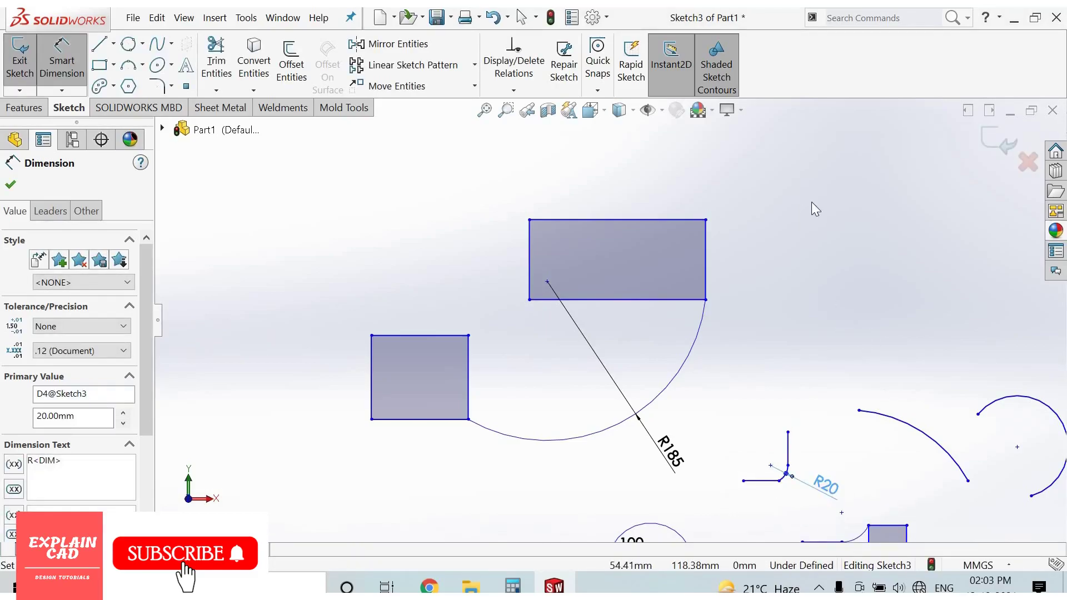
right_click(844, 235)
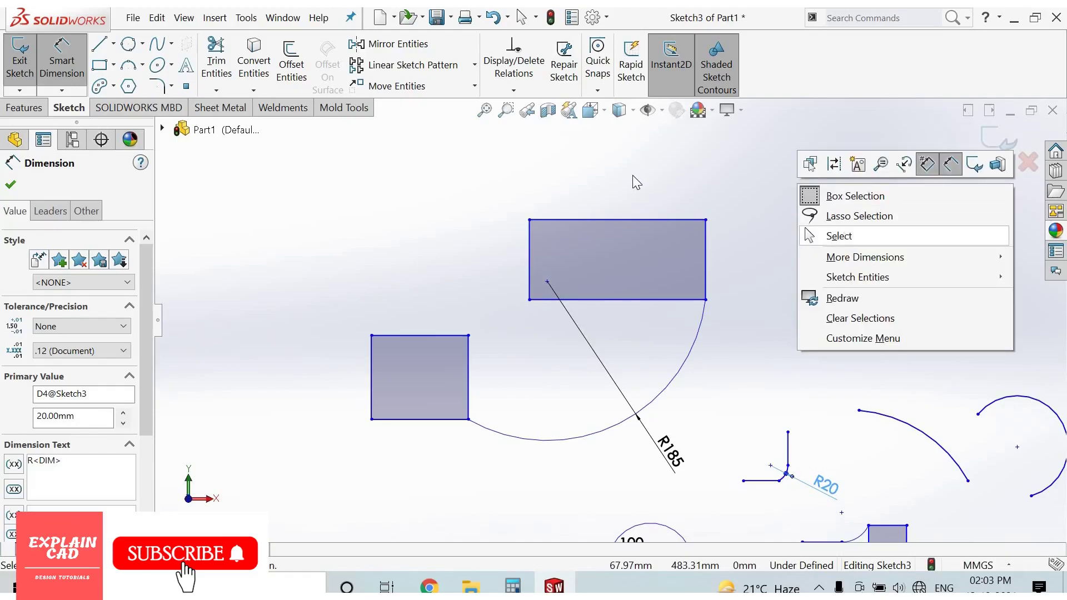
click(843, 235)
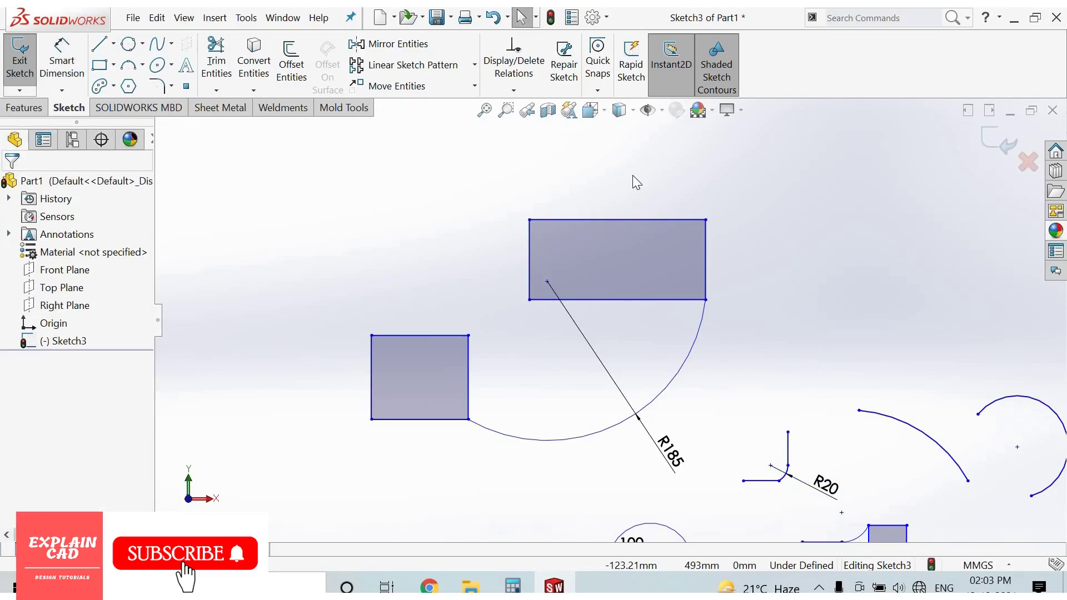